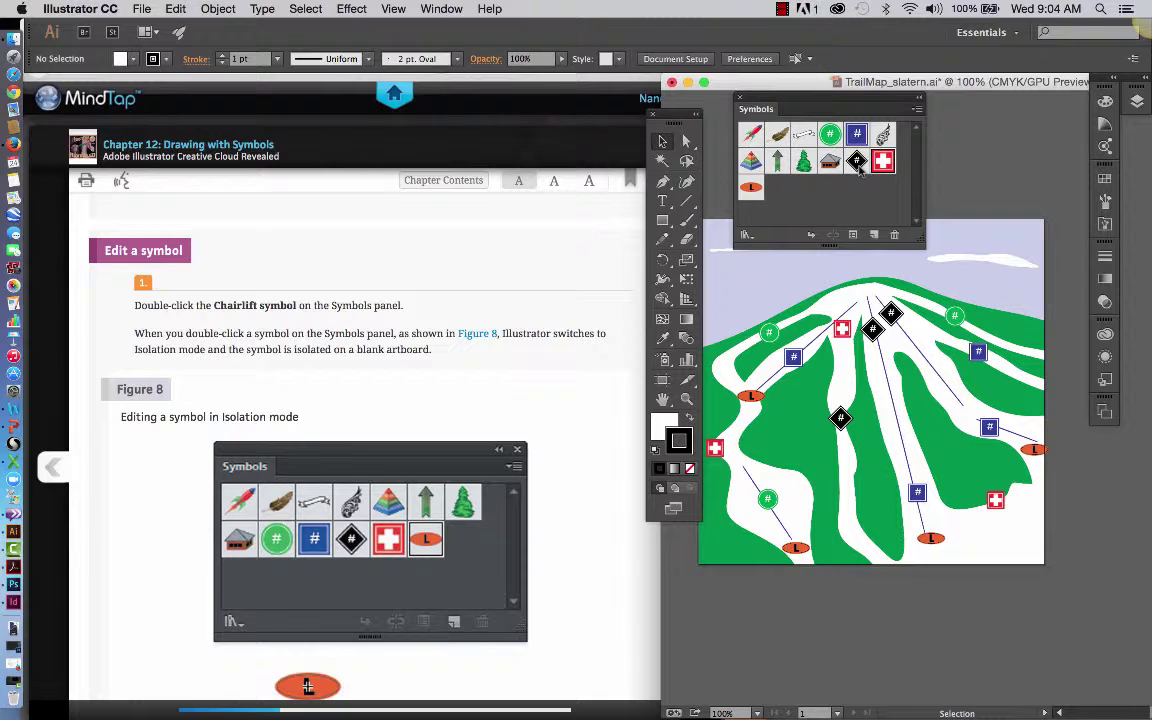
Select the Chairlift symbol in the document's Symbols panel.
left_click(755, 187)
left_click(852, 237)
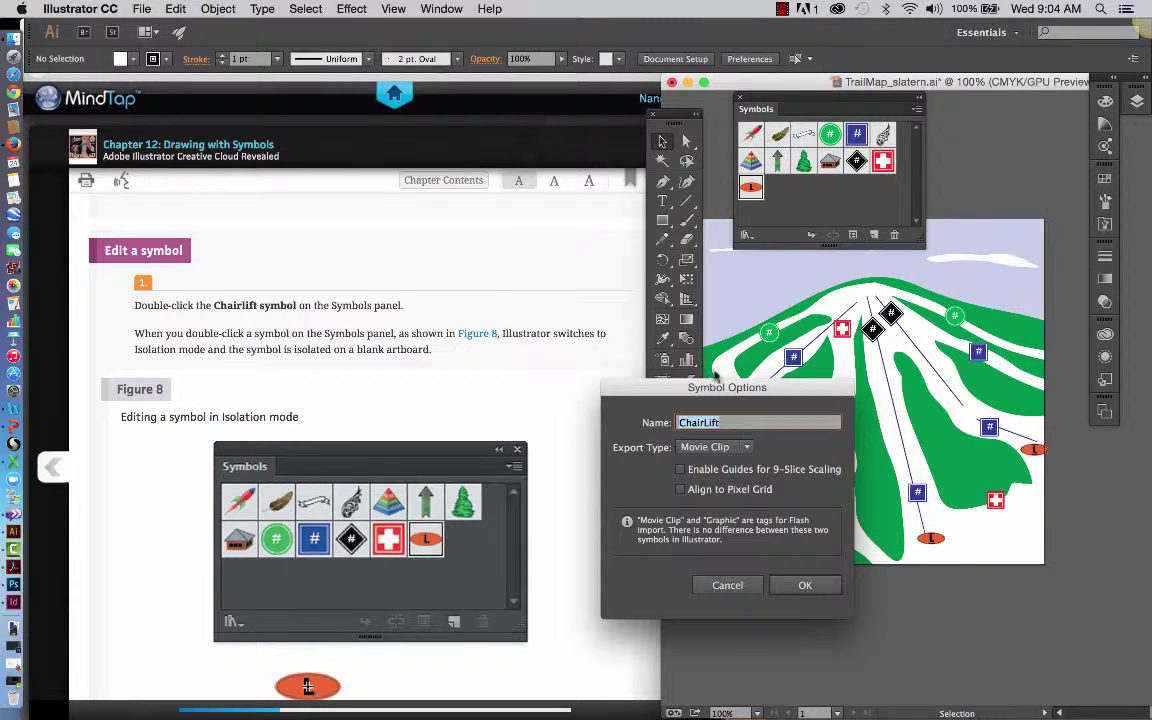
left_click_drag(690, 390, 713, 274)
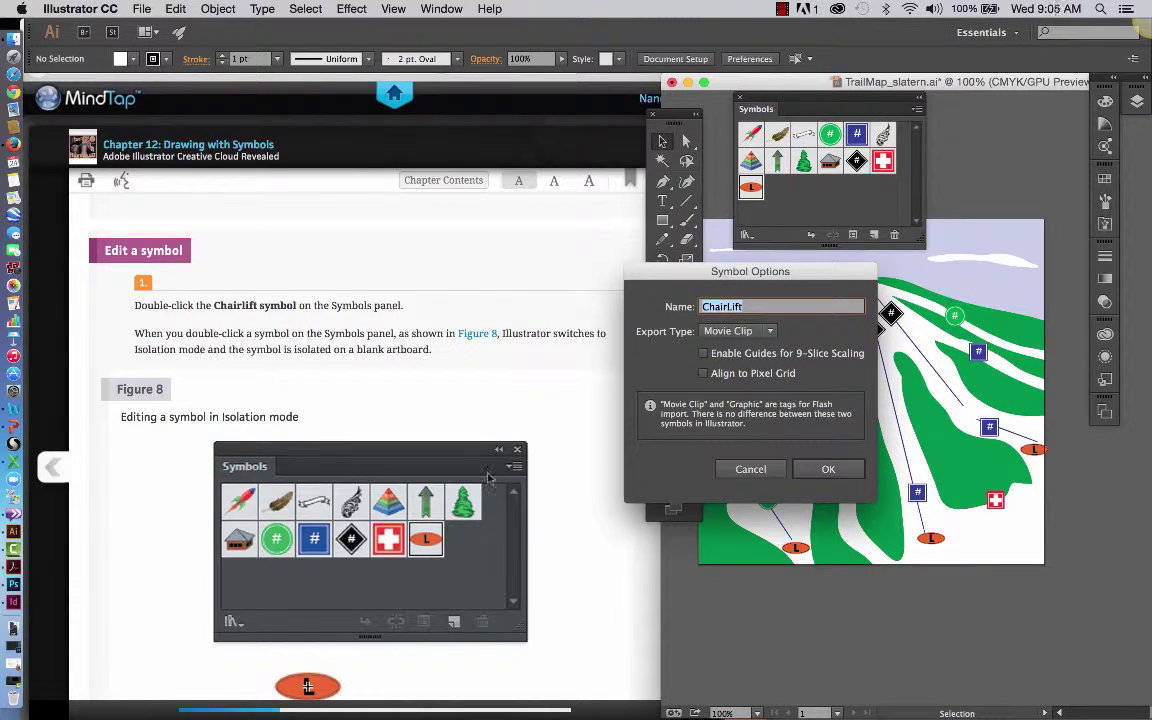
scroll(488, 479, "down", 8)
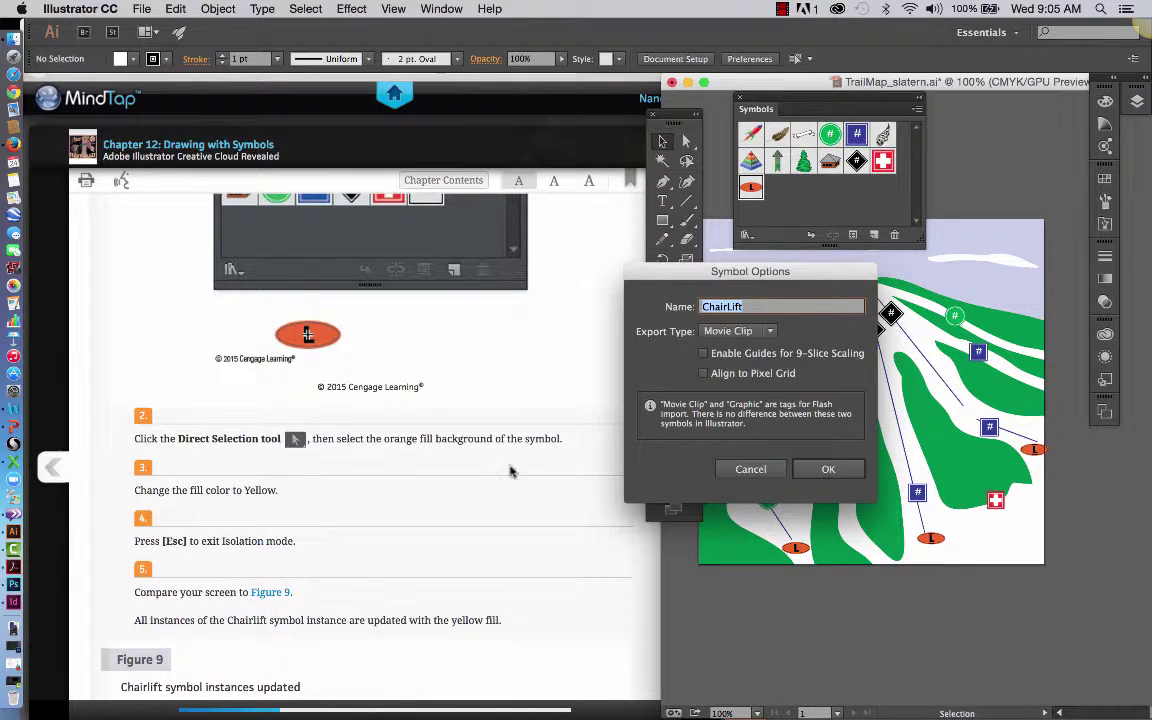
key("Return")
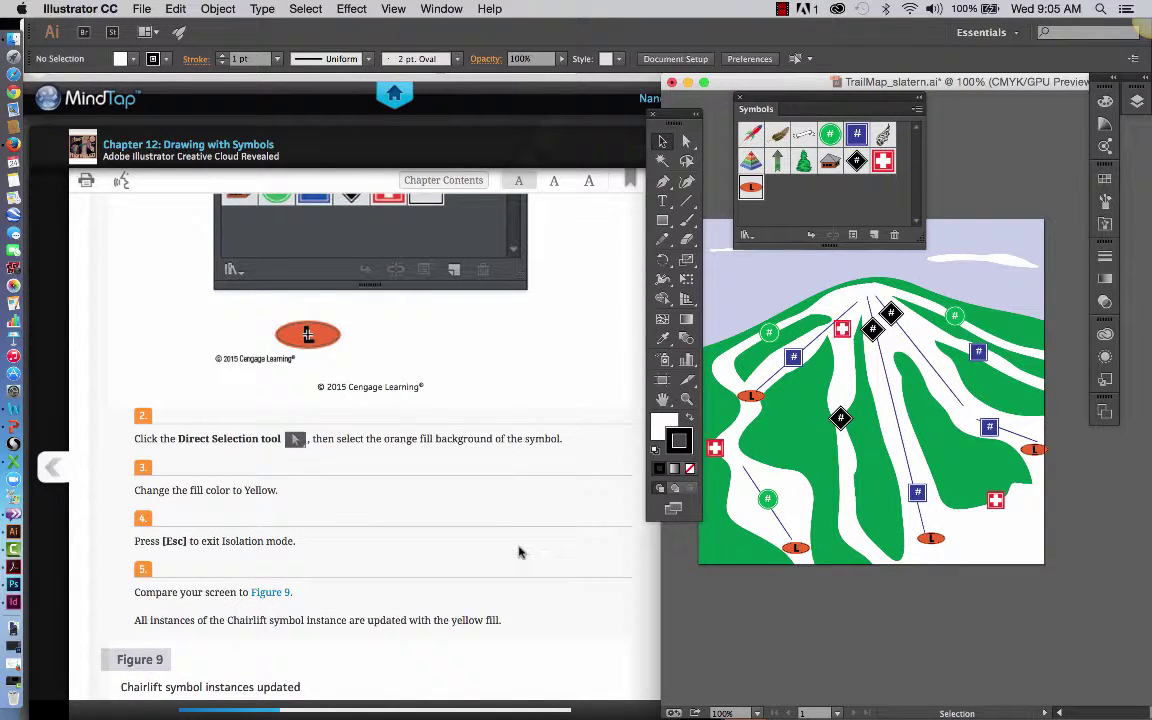
scroll(519, 550, "up", 3)
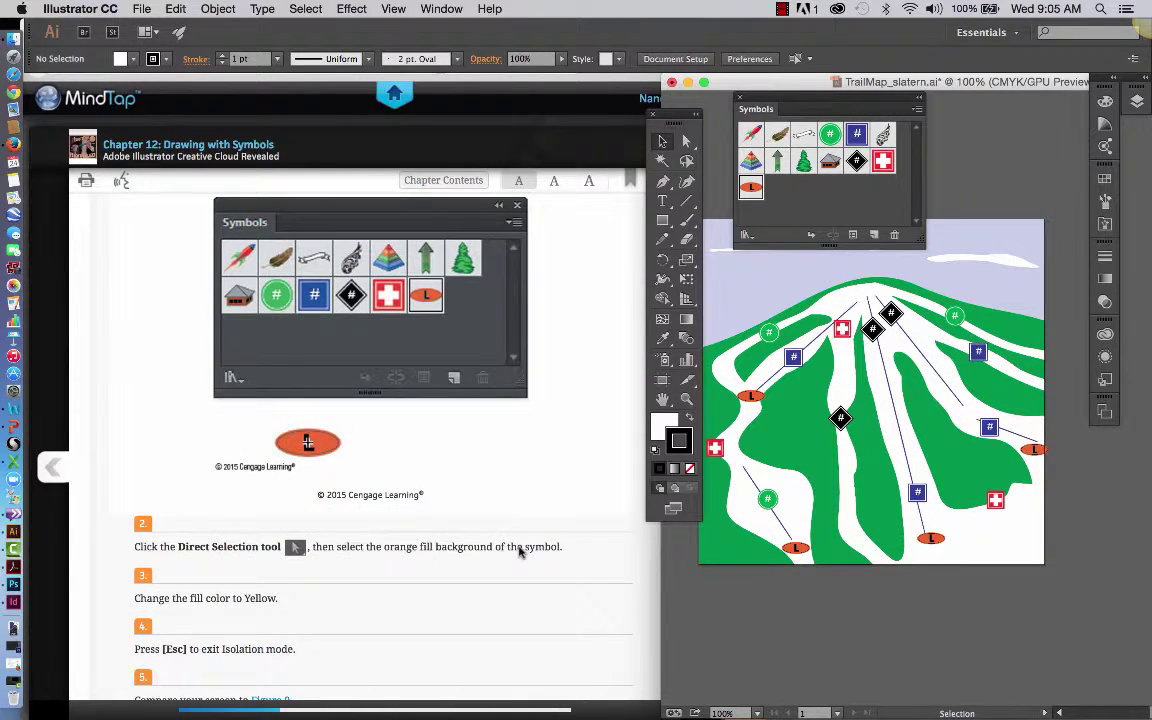
scroll(519, 550, "up", 3)
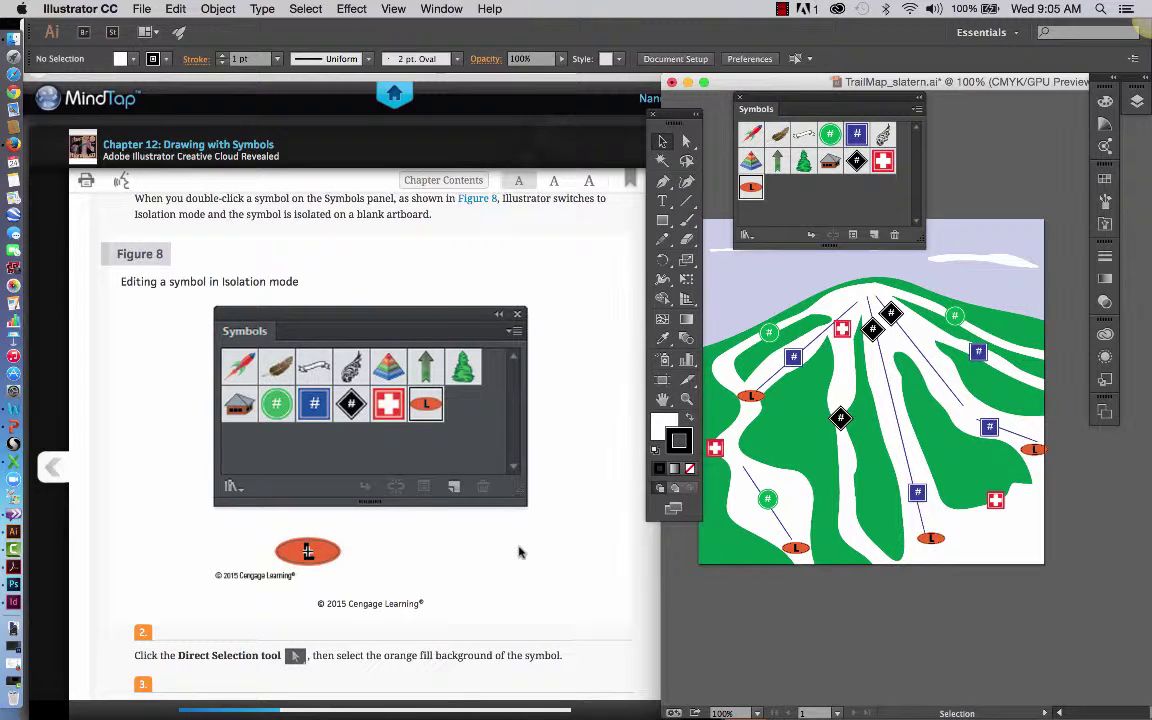
scroll(519, 552, "down", 1)
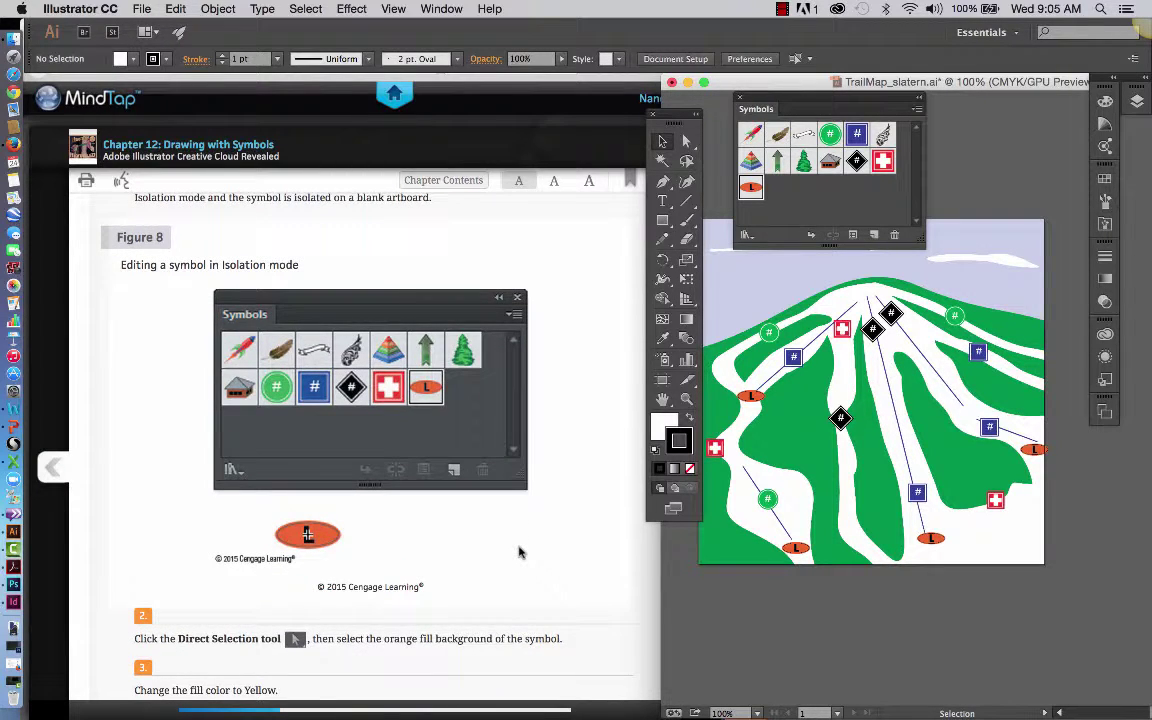
scroll(519, 552, "down", 3)
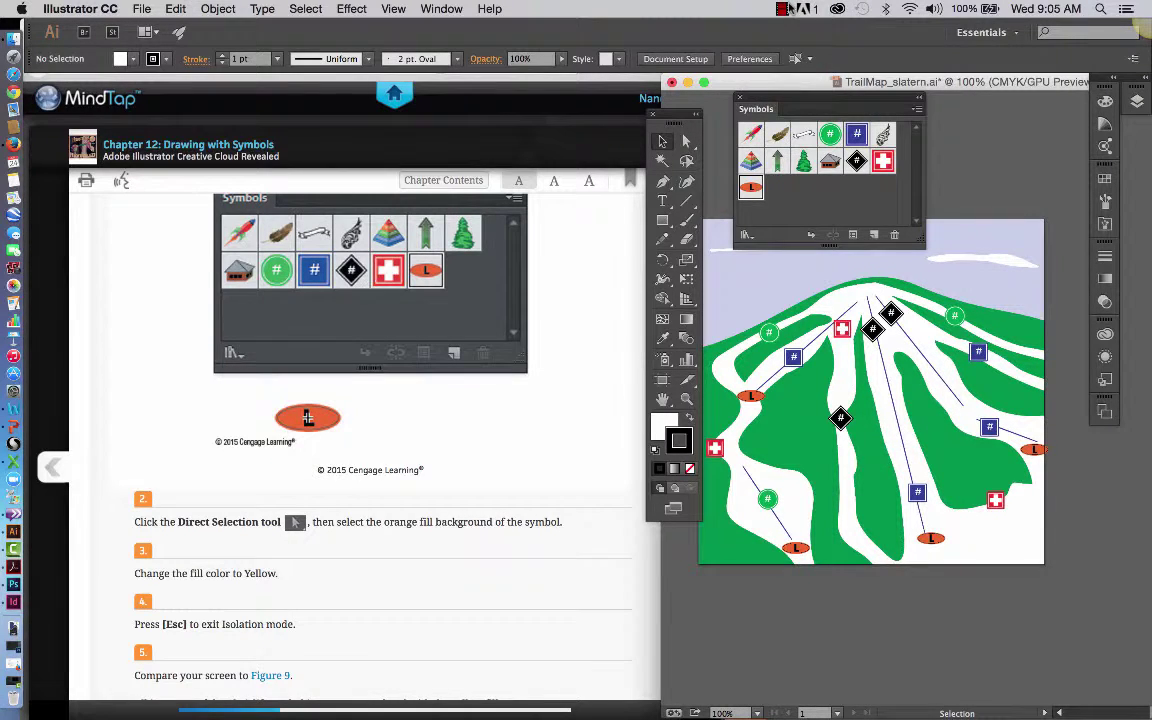
Select a Chairlift instance on the trail map and open the Symbols panel menu.
left_click(786, 9)
left_click(786, 44)
left_click(932, 540)
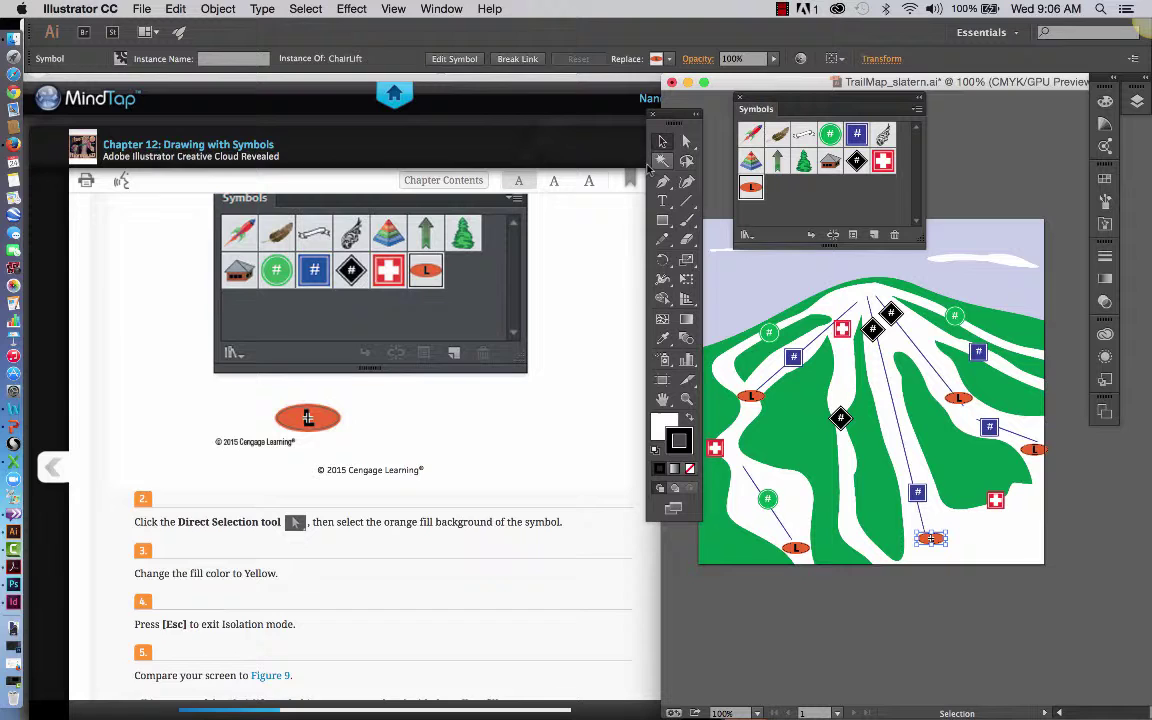
scroll(583, 320, "up", 1)
scroll(583, 320, "down", 1)
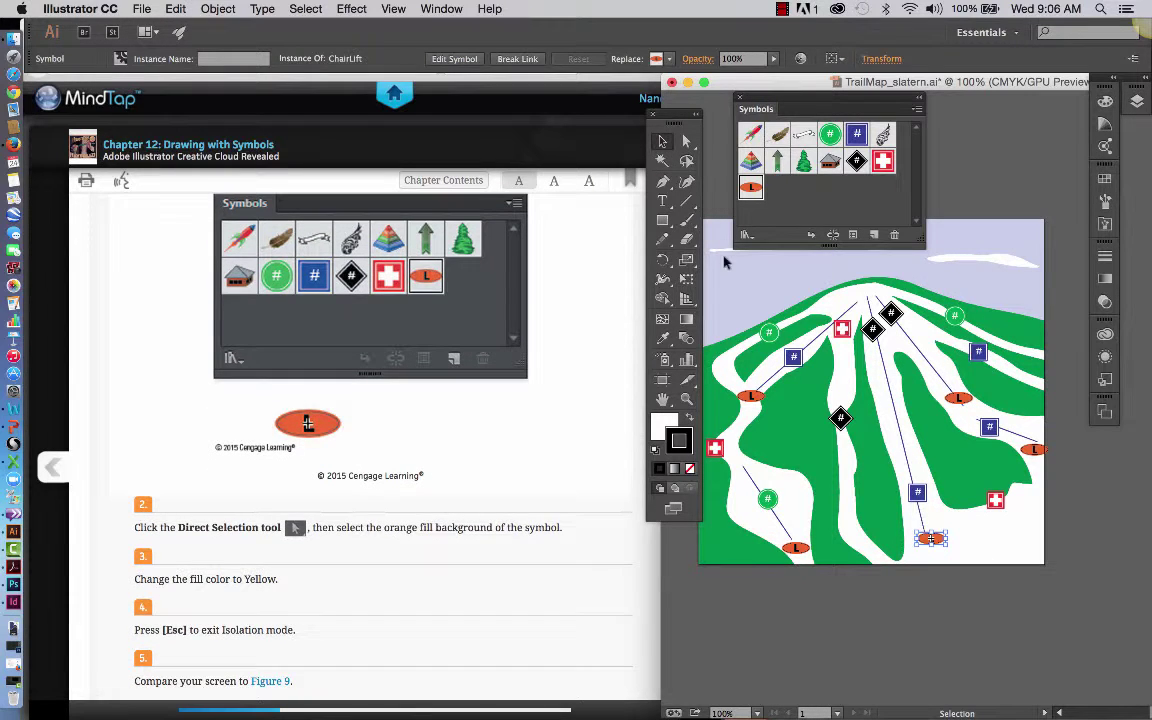
left_click(915, 110)
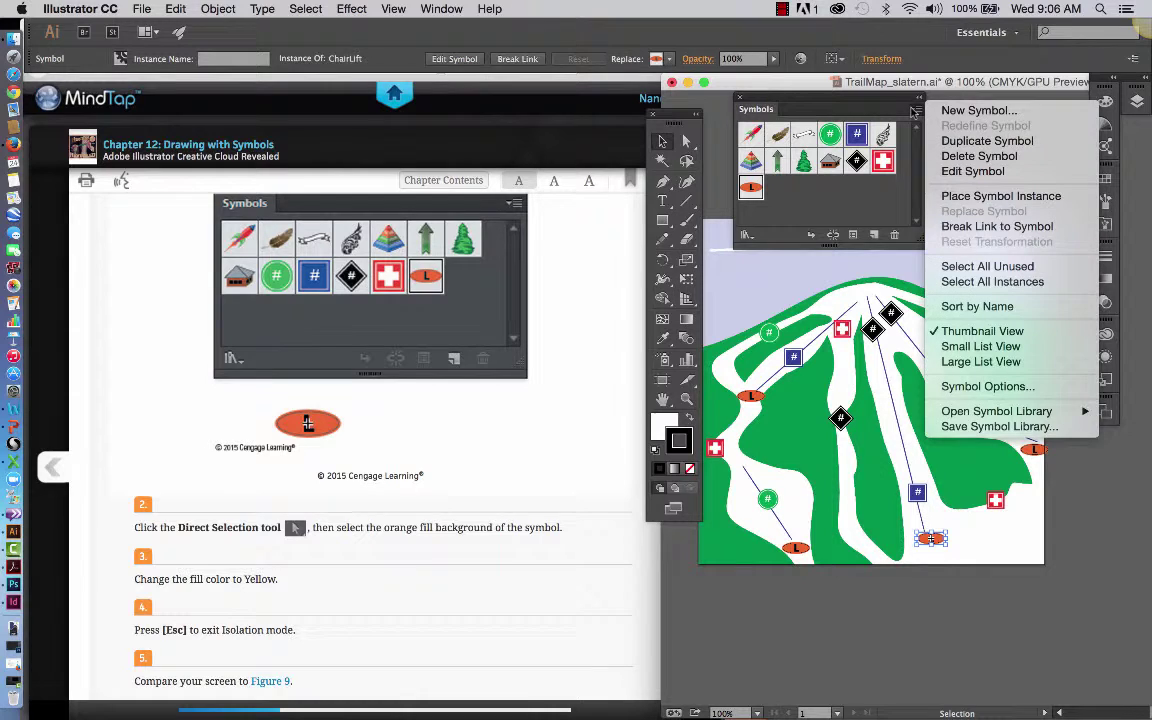
Edit the Chairlift symbol in isolation and fill its oval background with the Yellow swatch.
left_click(958, 171)
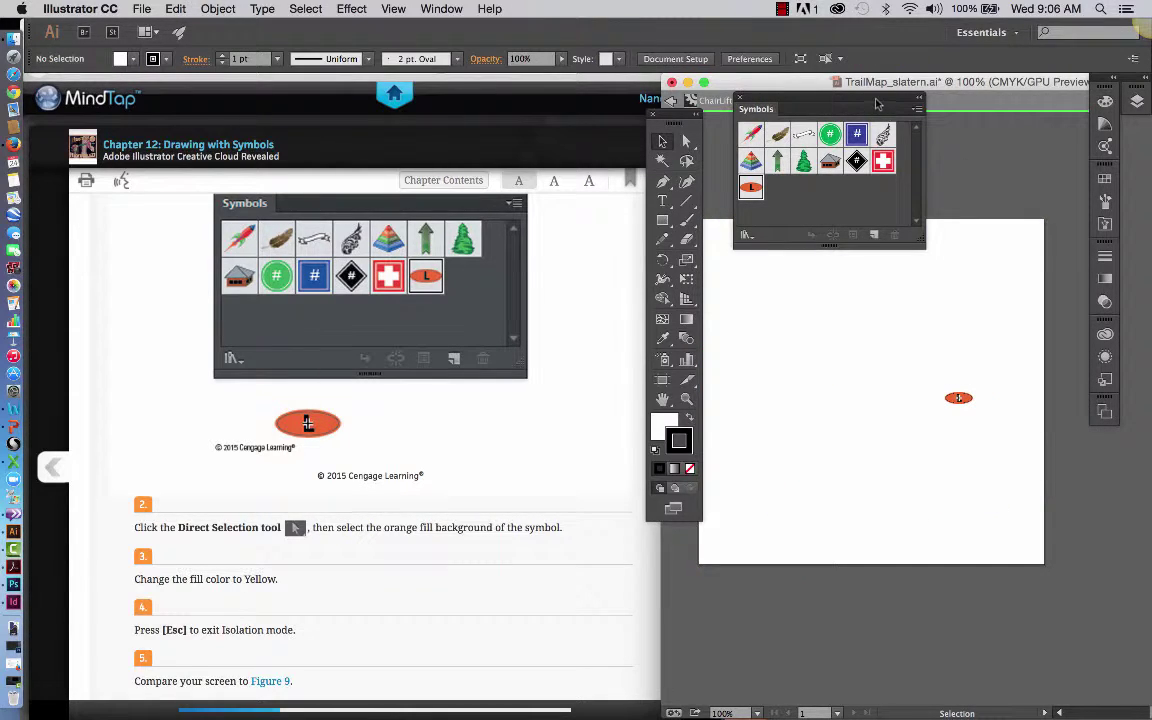
left_click_drag(876, 98, 893, 185)
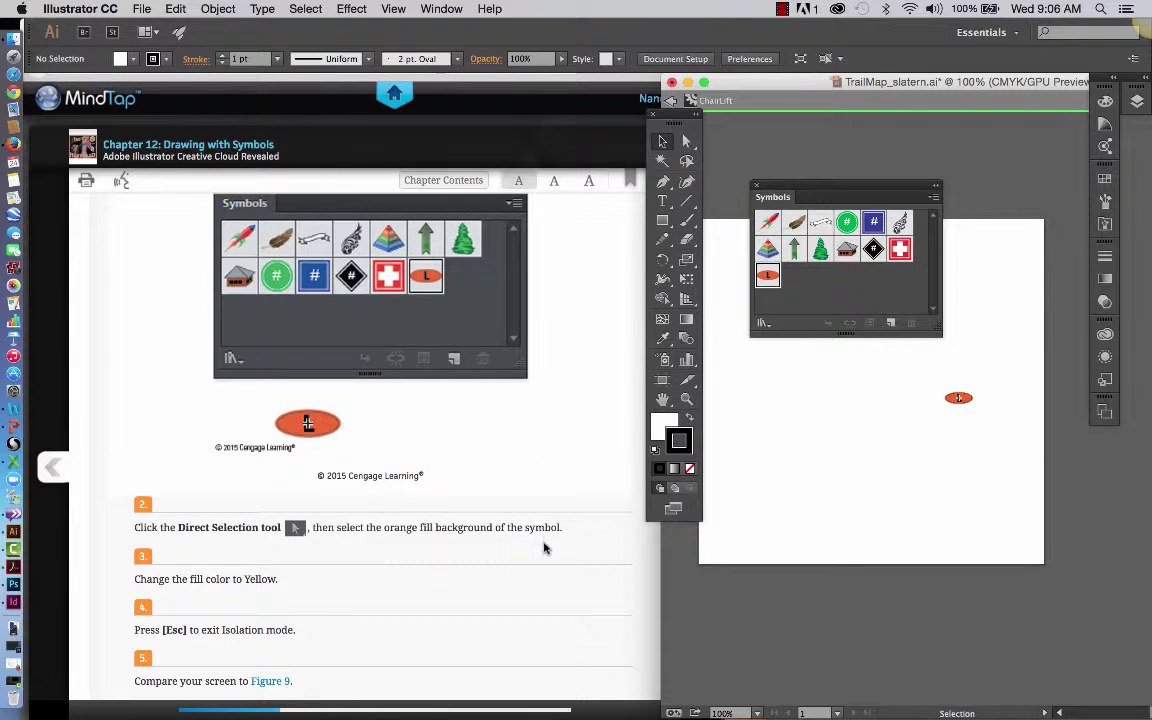
scroll(544, 548, "down", 2)
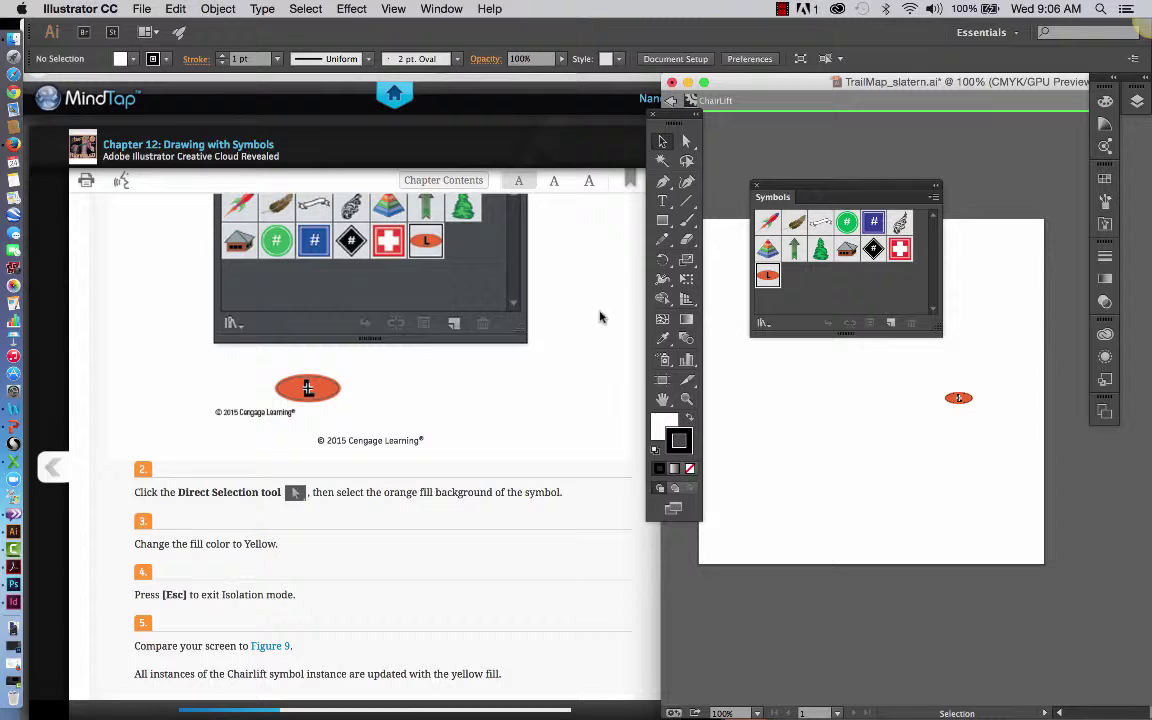
left_click(687, 141)
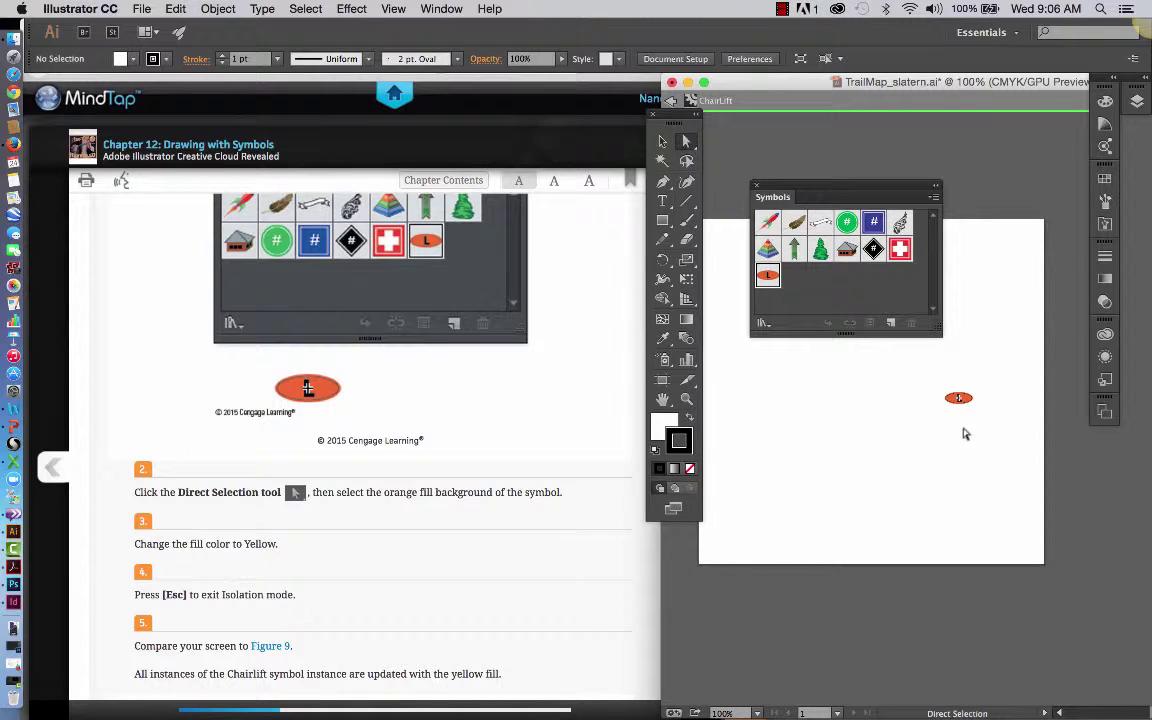
left_click(963, 402)
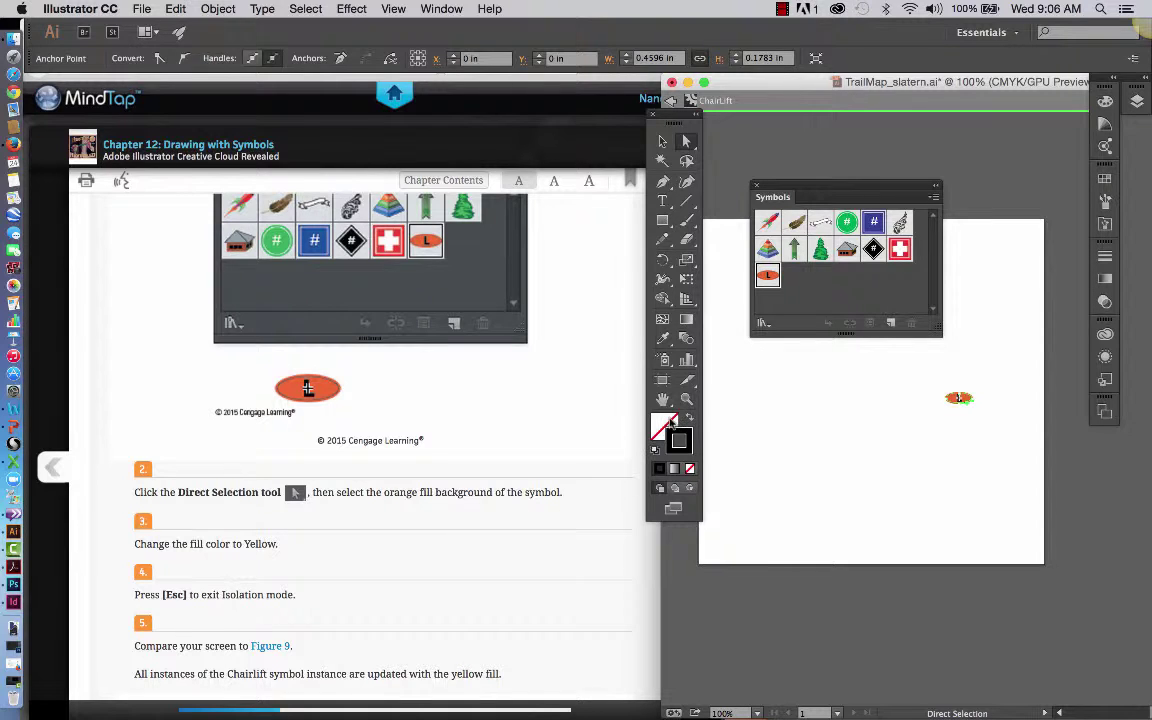
key("F6")
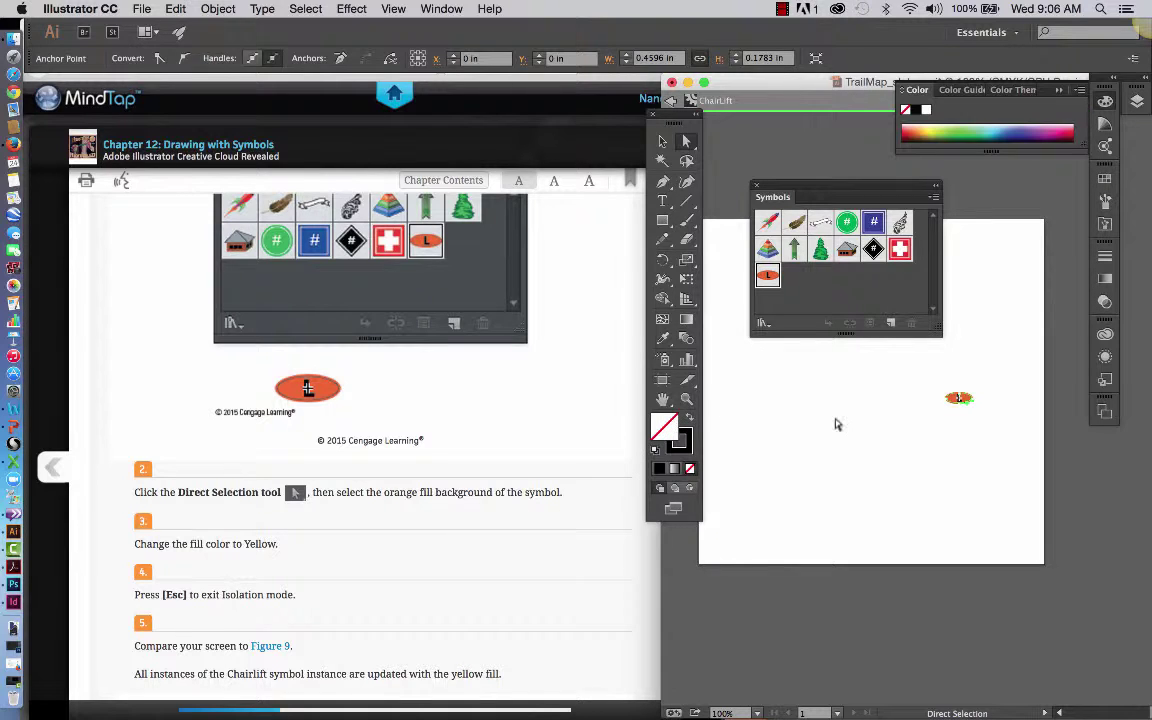
left_click(959, 399)
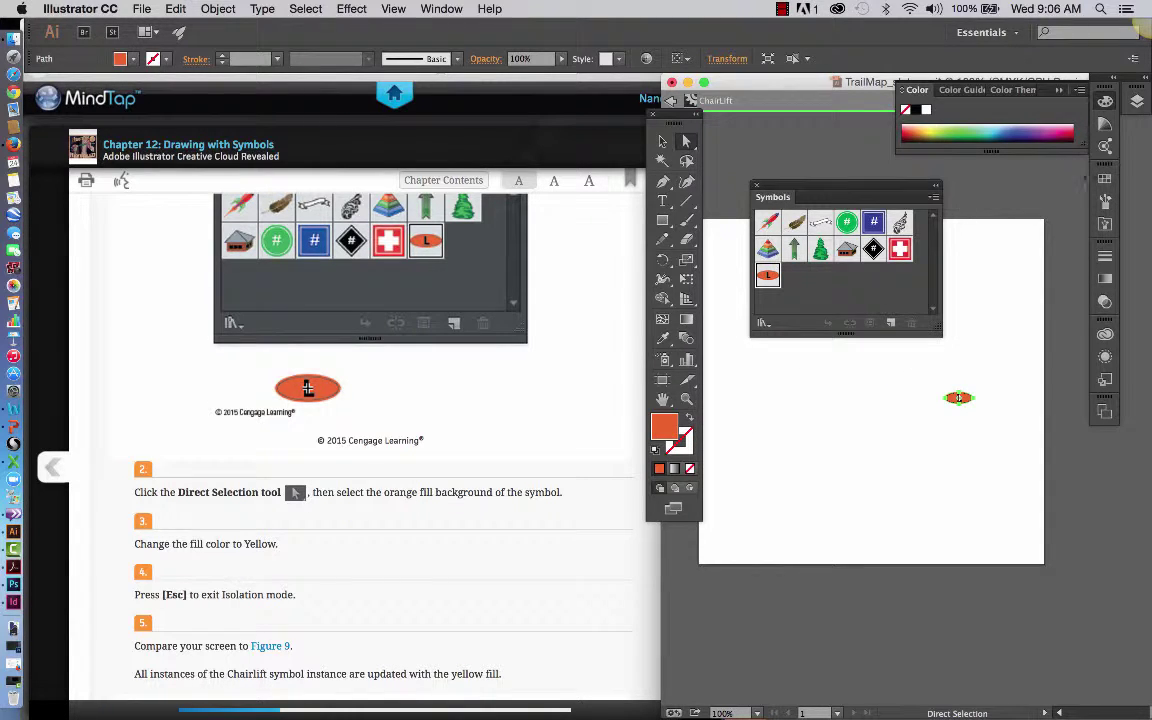
left_click(1104, 180)
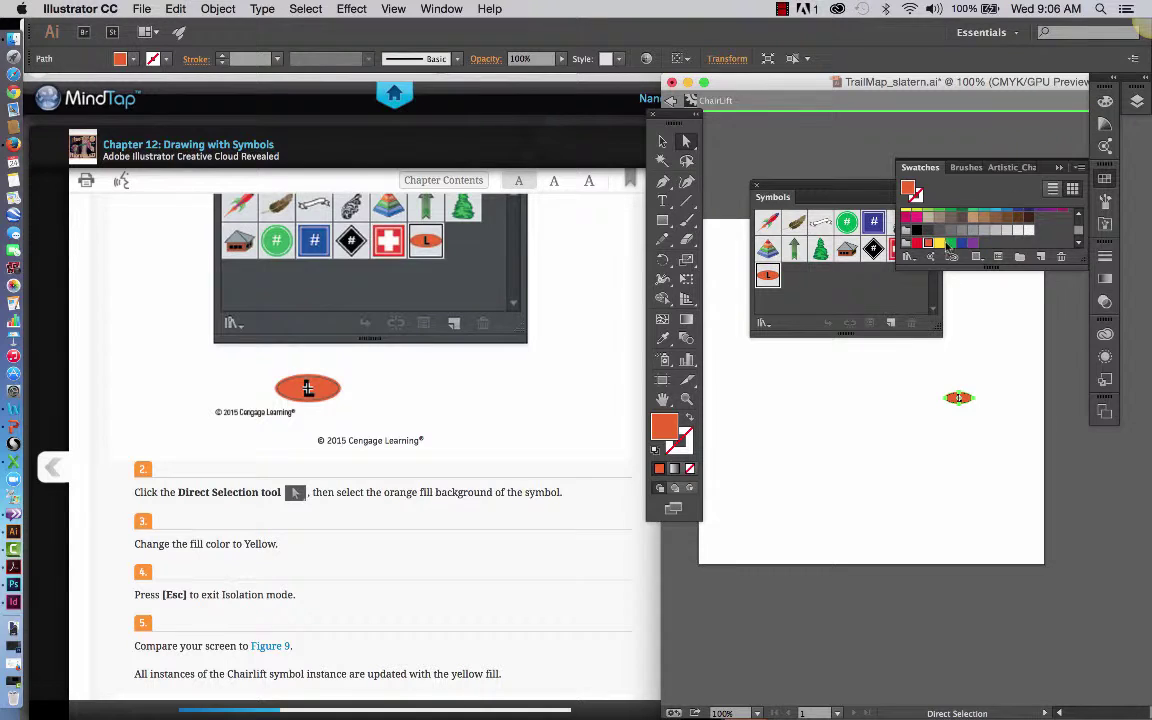
scroll(988, 232, "up", 3)
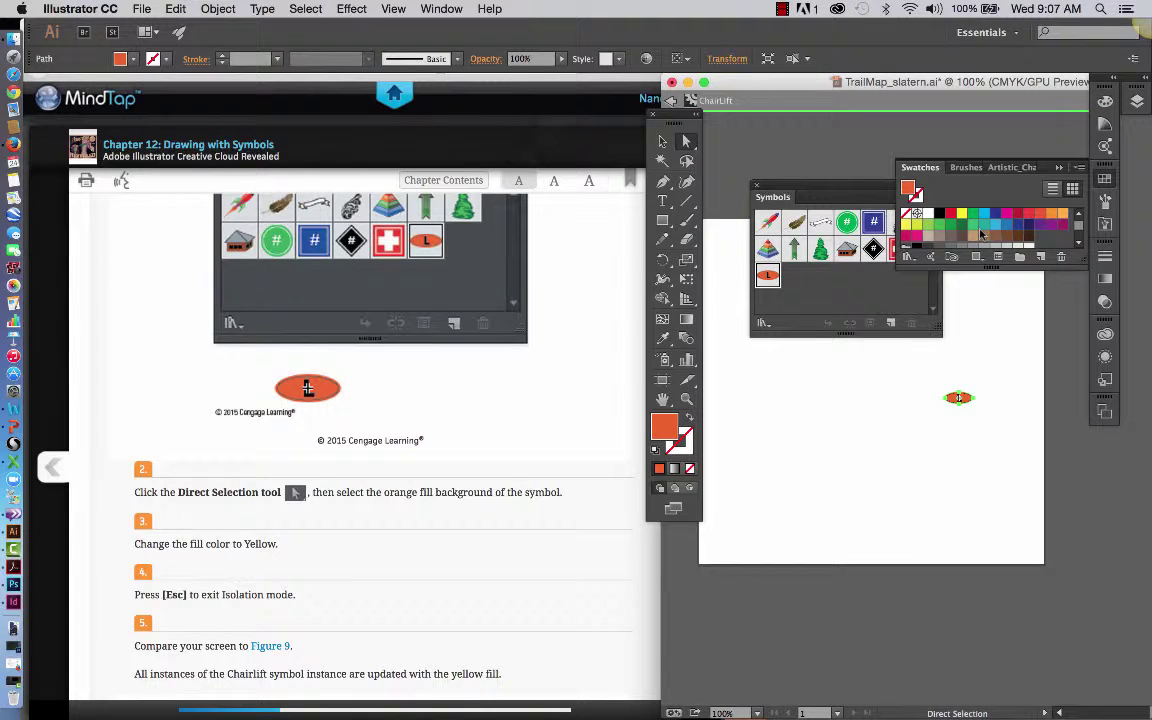
left_click(907, 229)
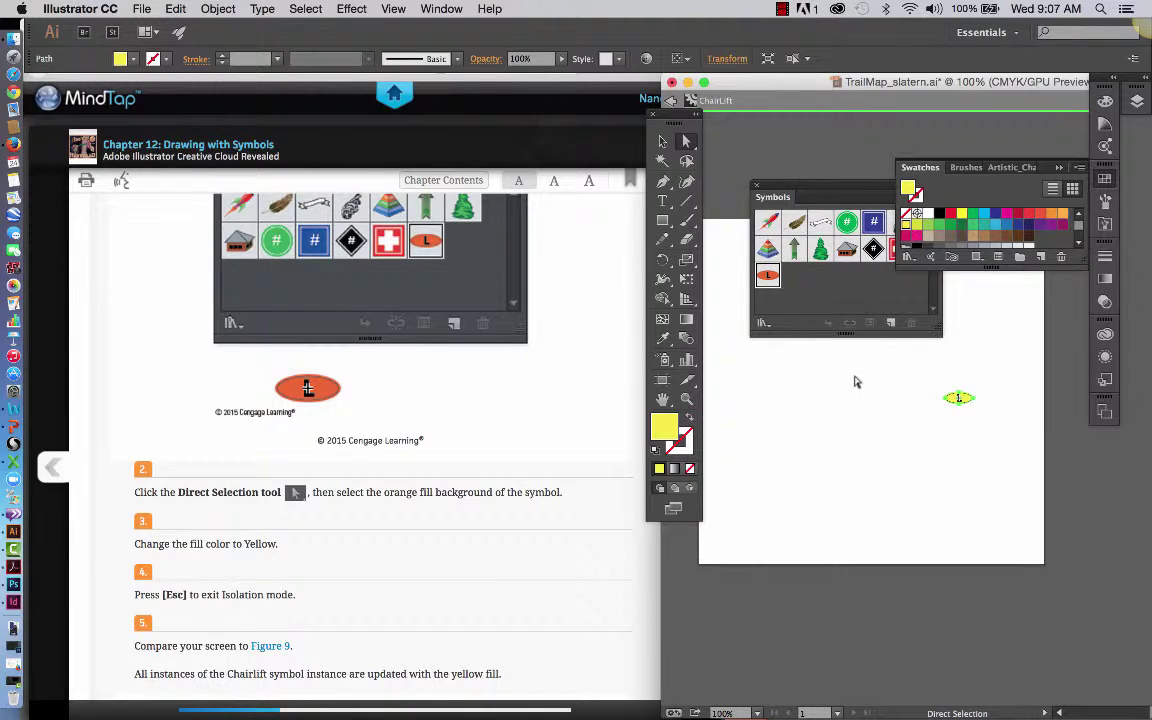
left_click(826, 398)
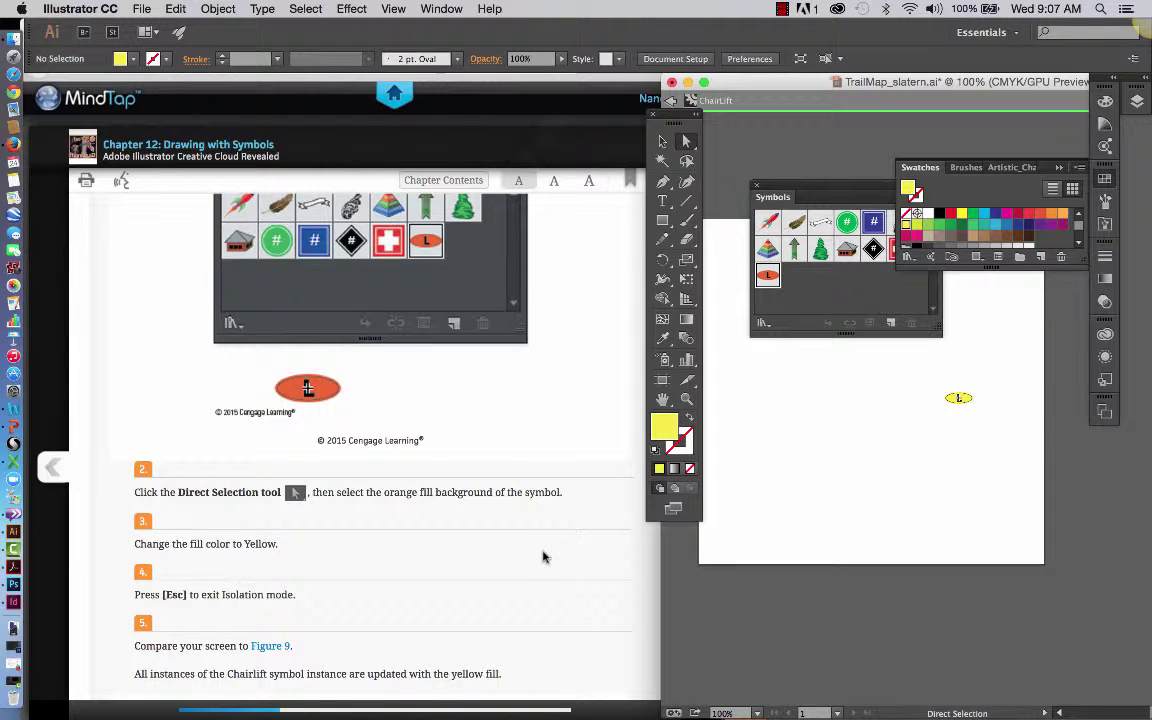
Exit symbol editing so every Chairlift instance on the map shows yellow.
scroll(542, 555, "down", 1)
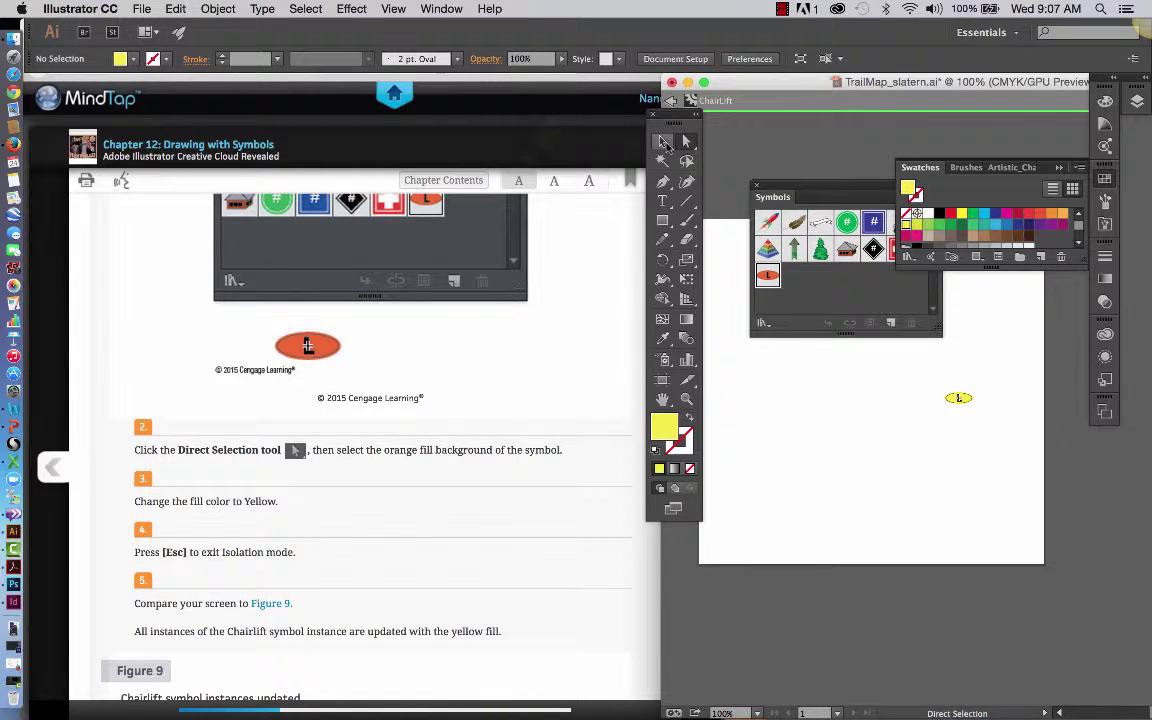
left_click(665, 143)
left_click(703, 100)
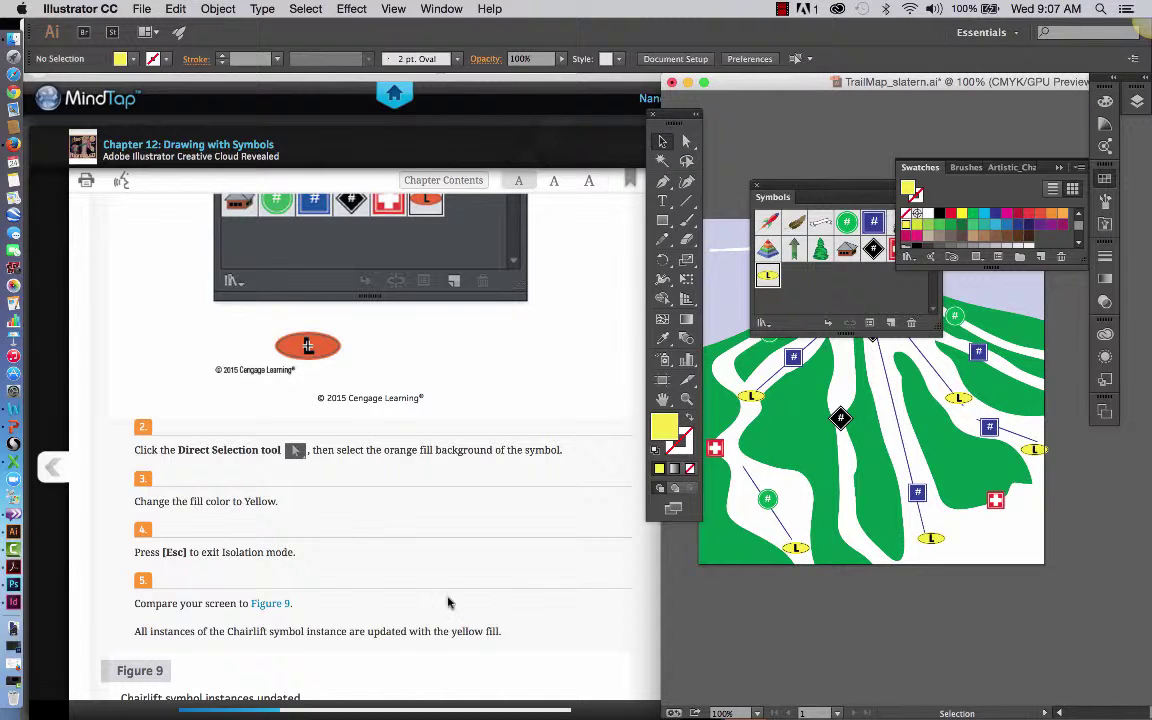
scroll(448, 603, "down", 2)
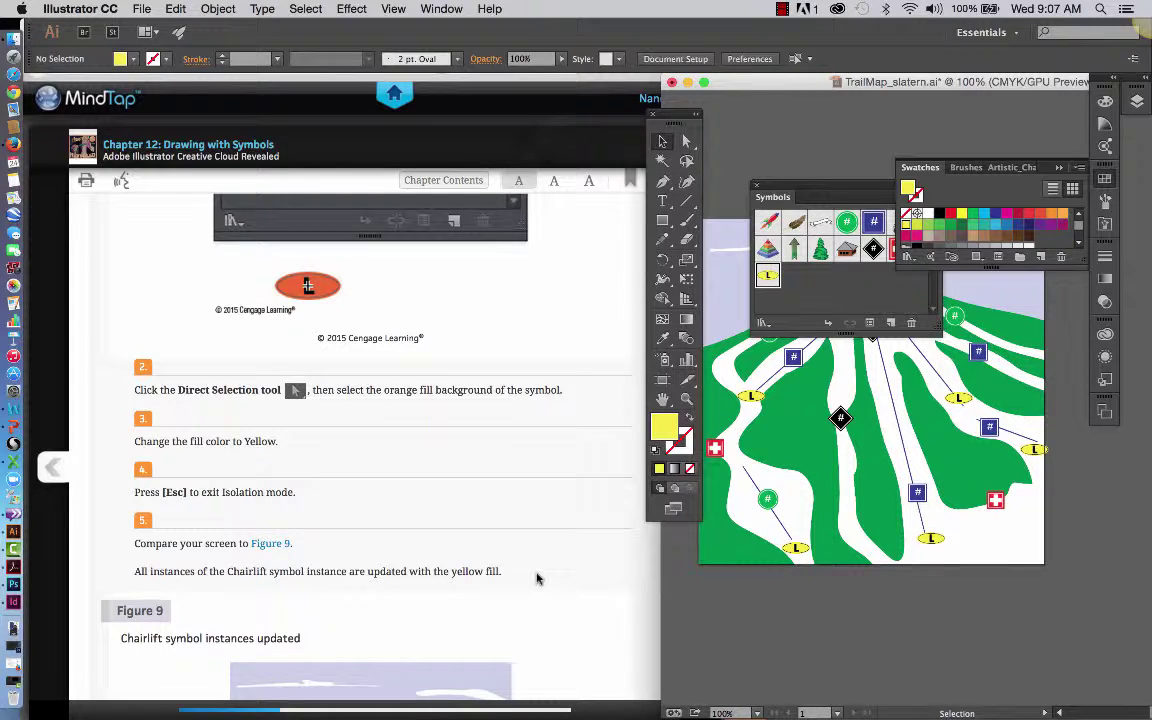
scroll(536, 579, "down", 3)
scroll(536, 579, "down", 8)
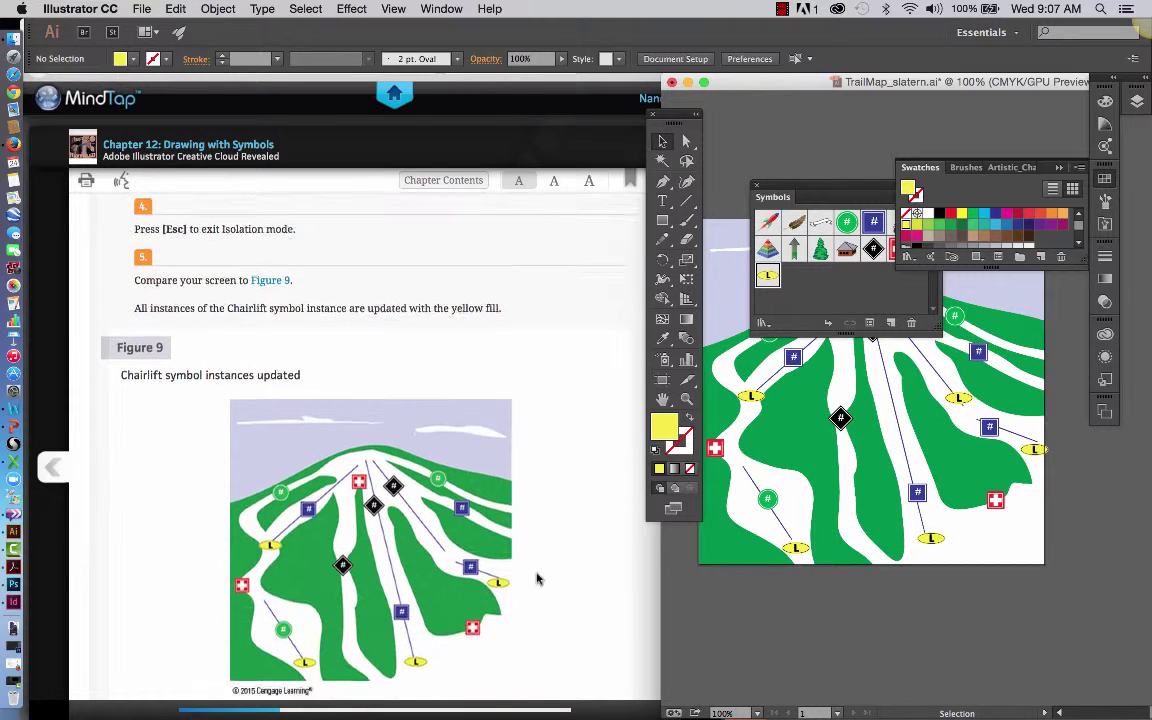
scroll(536, 579, "down", 2)
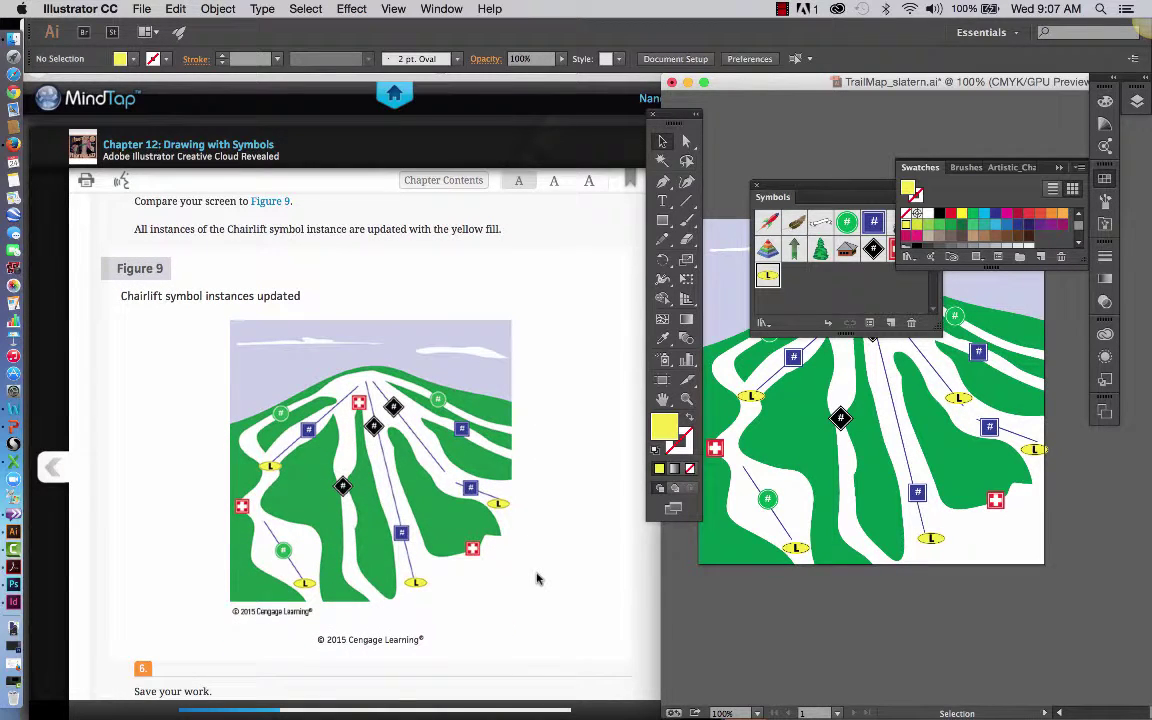
Move the Symbols panel up and left and close the Swatches panel.
left_click(848, 187)
left_click_drag(848, 187, 802, 95)
left_click(1060, 170)
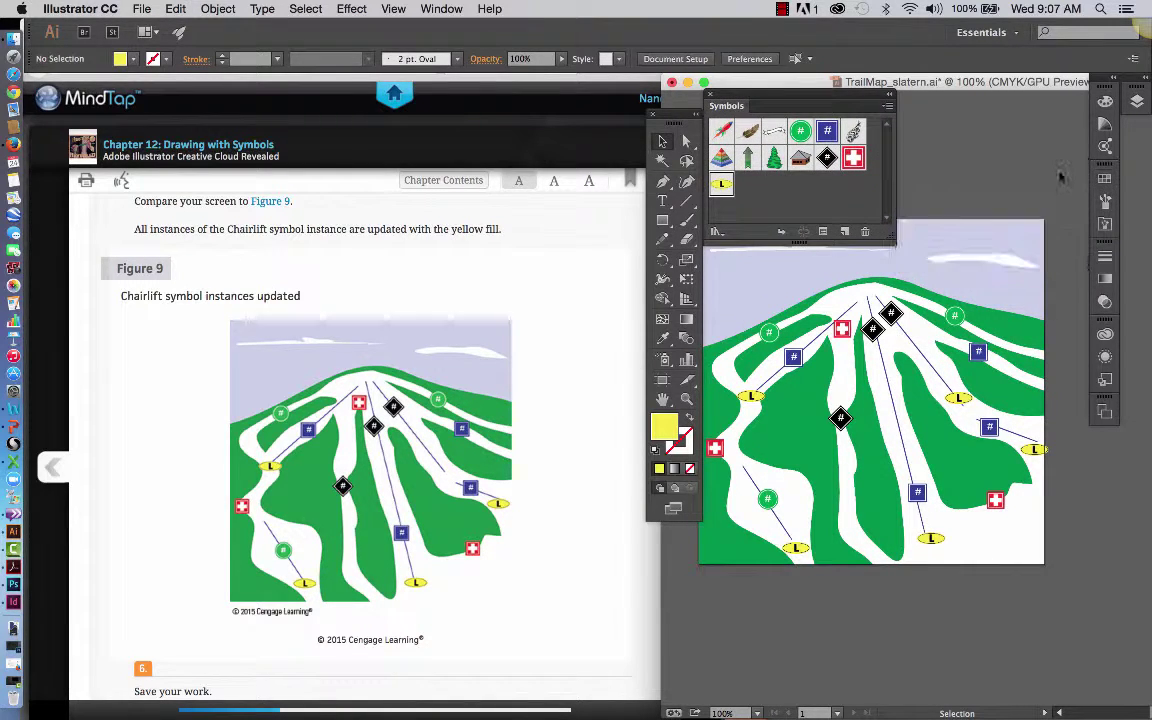
scroll(540, 619, "down", 5)
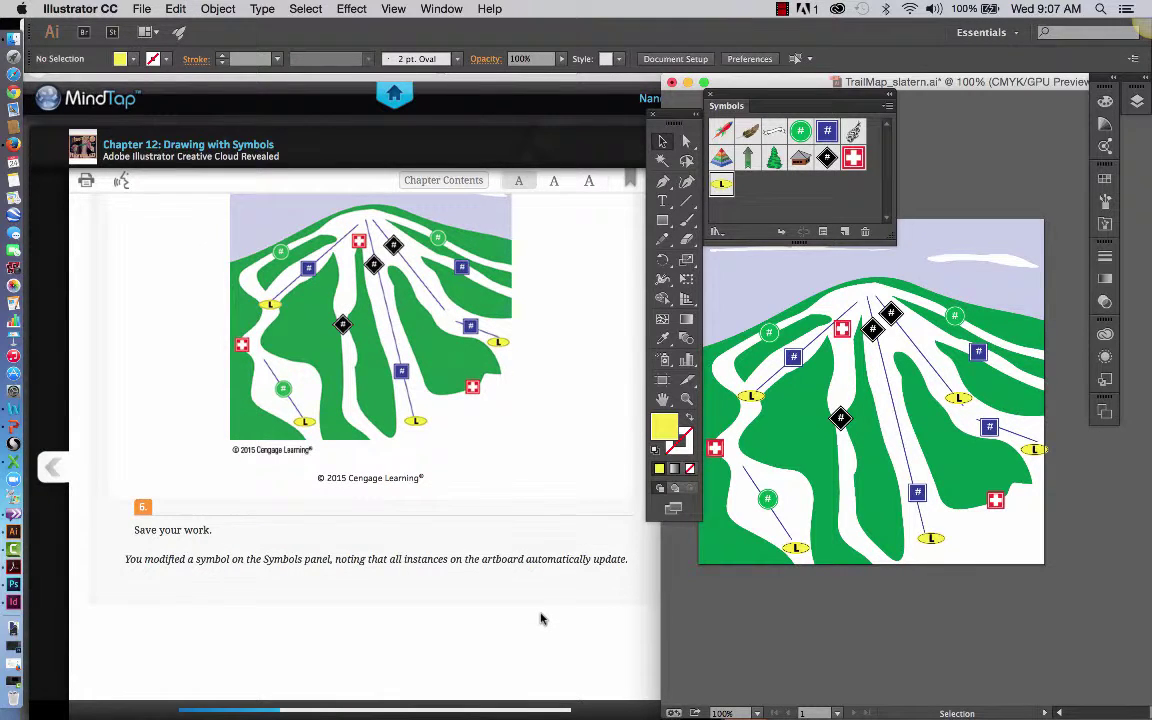
scroll(600, 651, "up", 1)
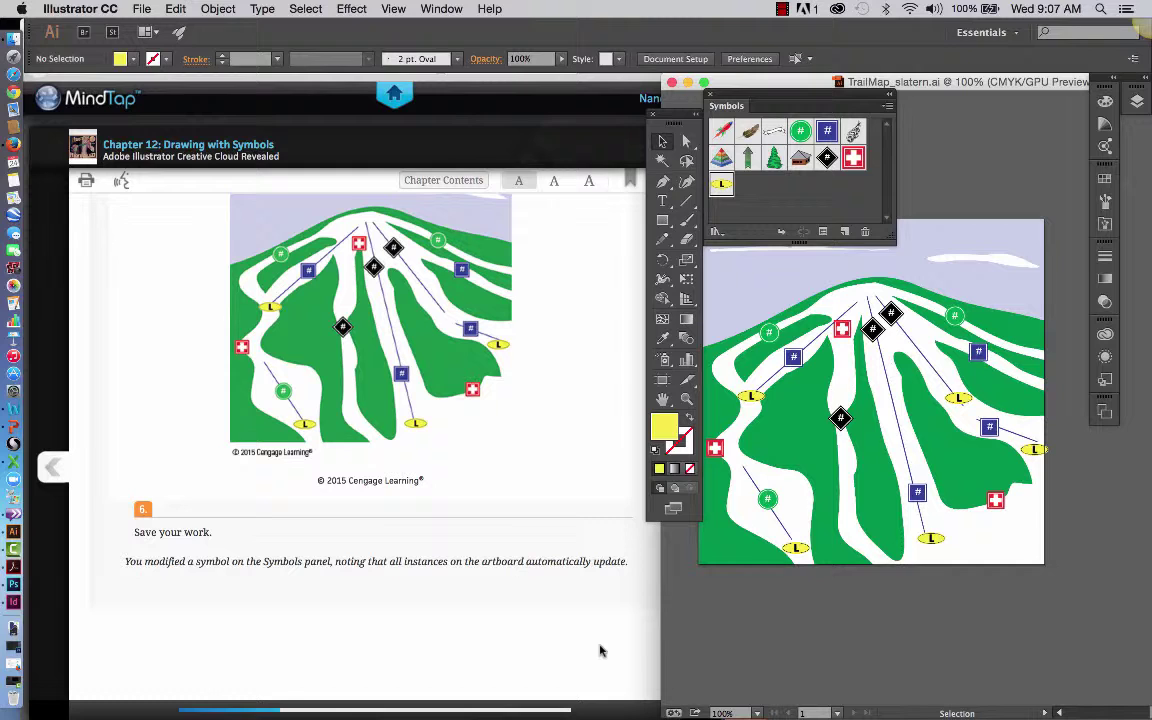
Bring the MindTap textbook forward, widen it, and page ahead to Modifying Symbol Instances.
left_click(545, 590)
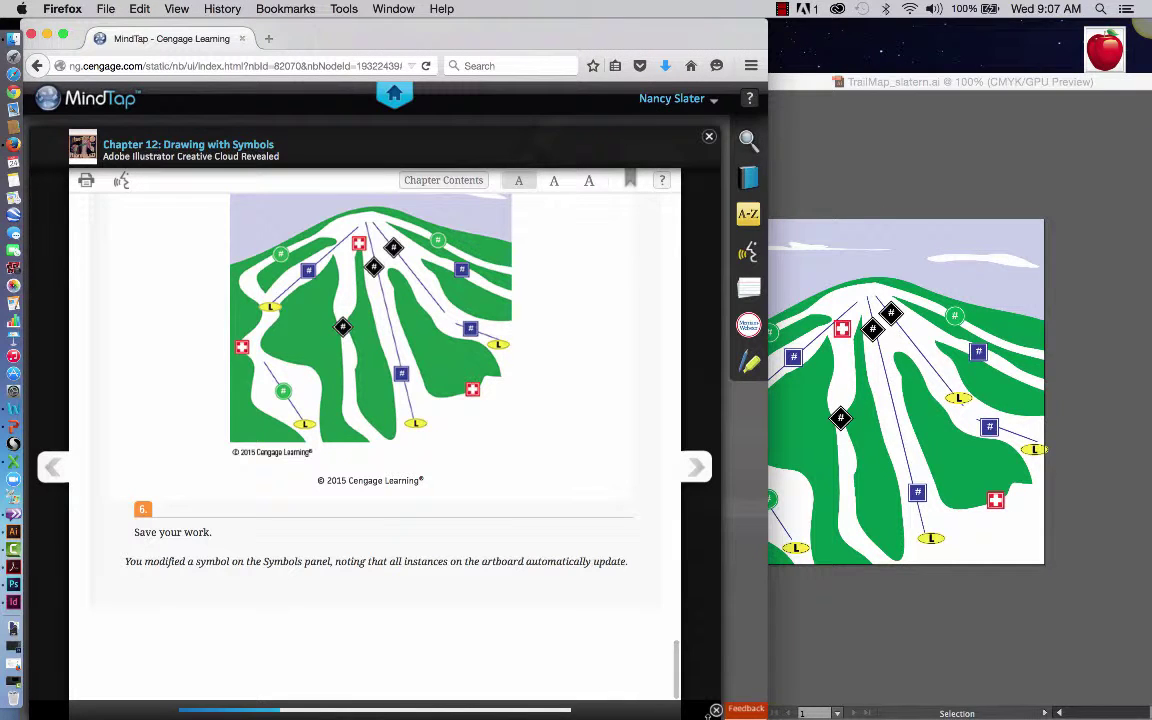
left_click_drag(765, 713, 872, 712)
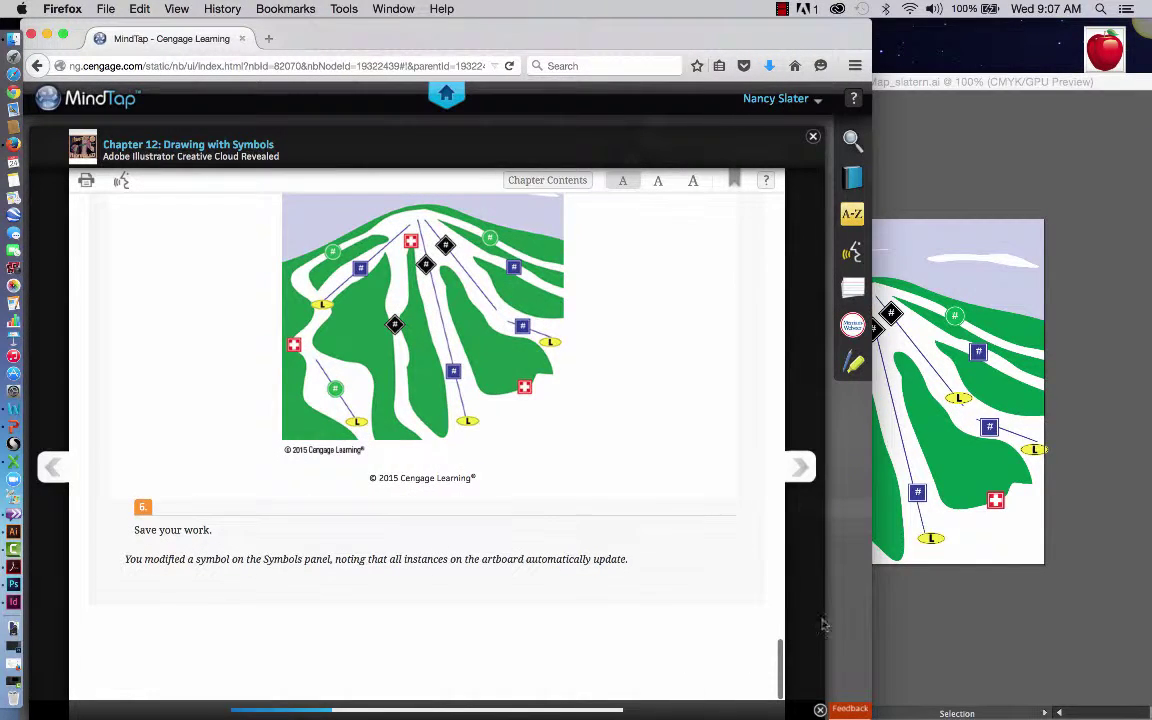
left_click(800, 472)
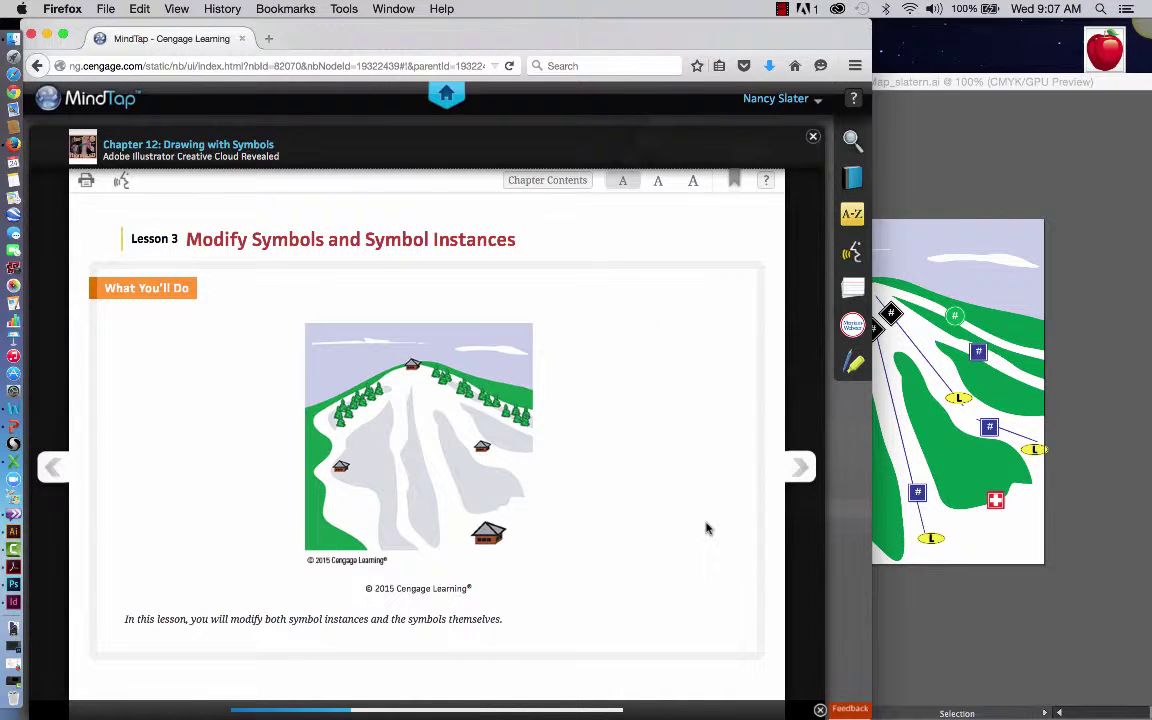
scroll(706, 528, "down", 2)
scroll(706, 528, "down", 2)
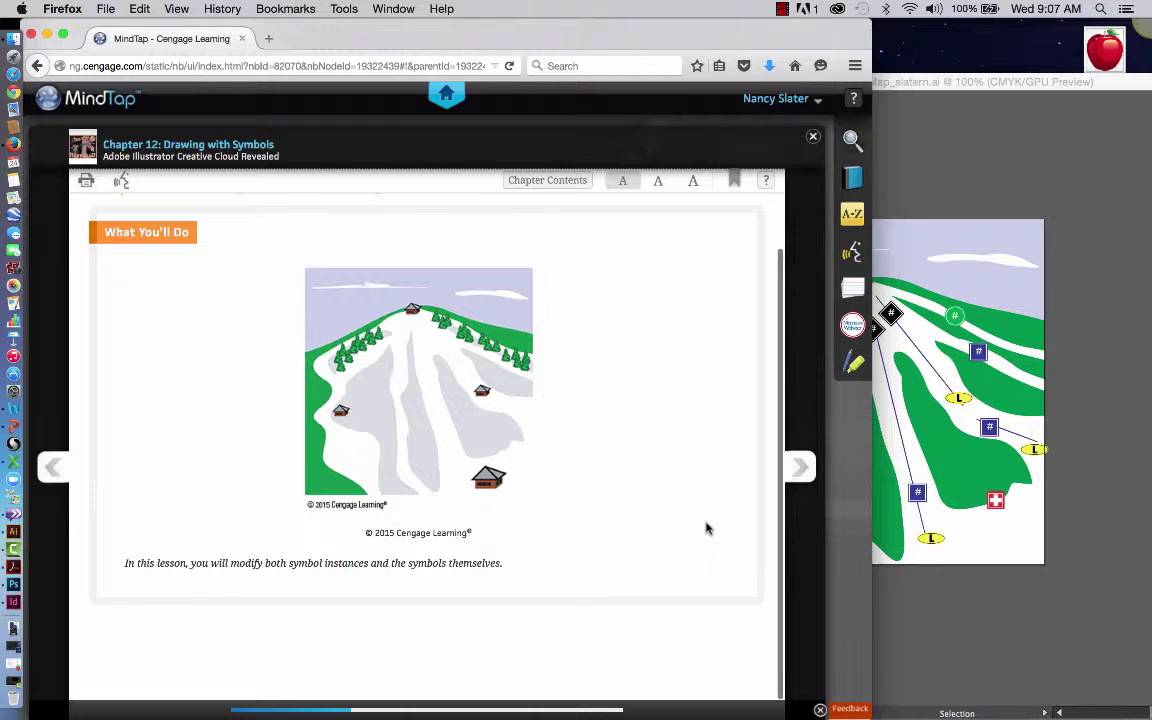
left_click(804, 470)
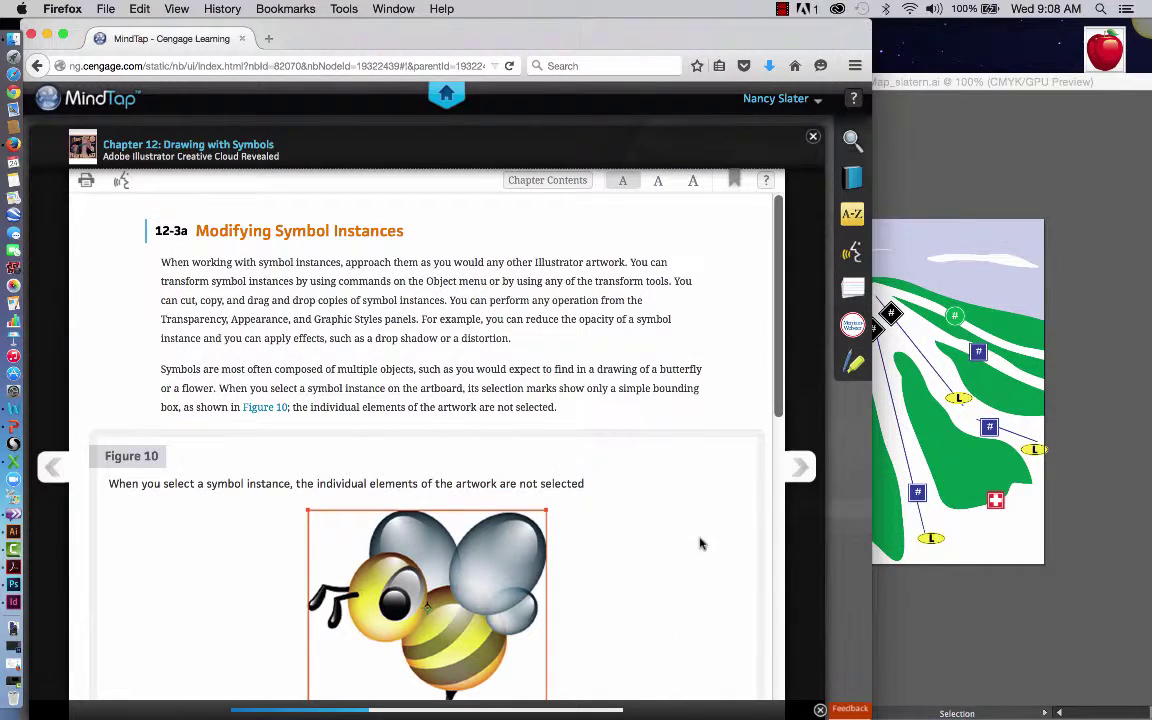
scroll(701, 543, "down", 1)
scroll(701, 543, "down", 1)
scroll(701, 543, "down", 8)
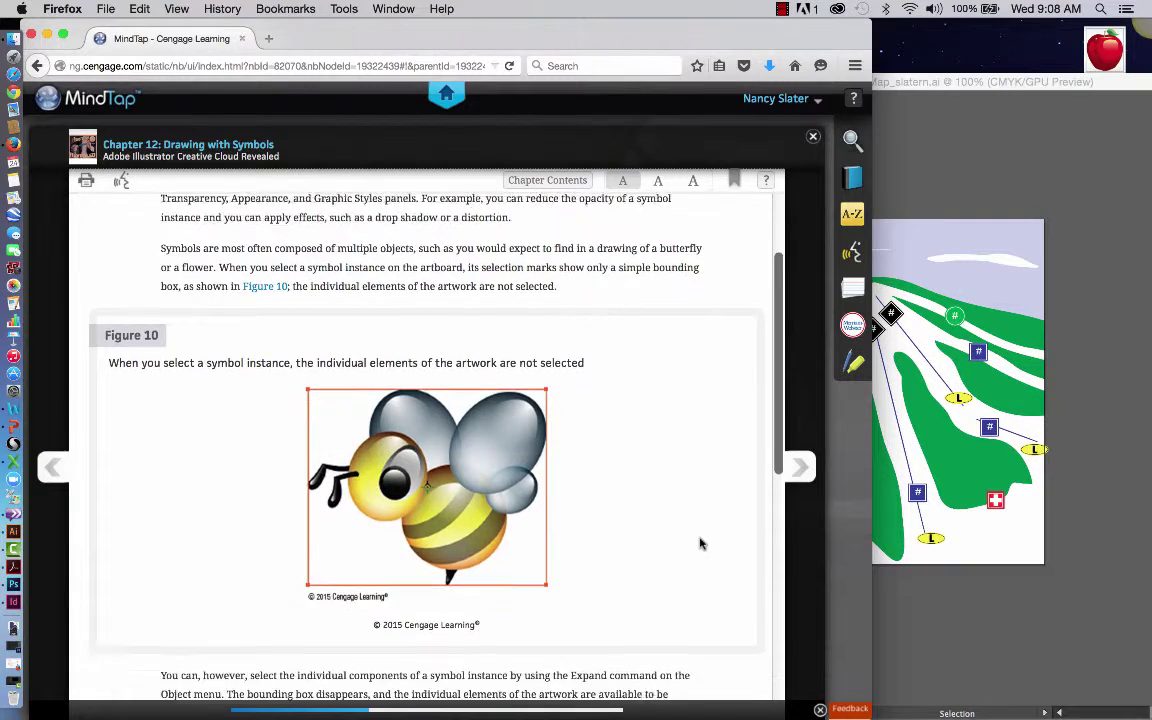
scroll(701, 543, "down", 4)
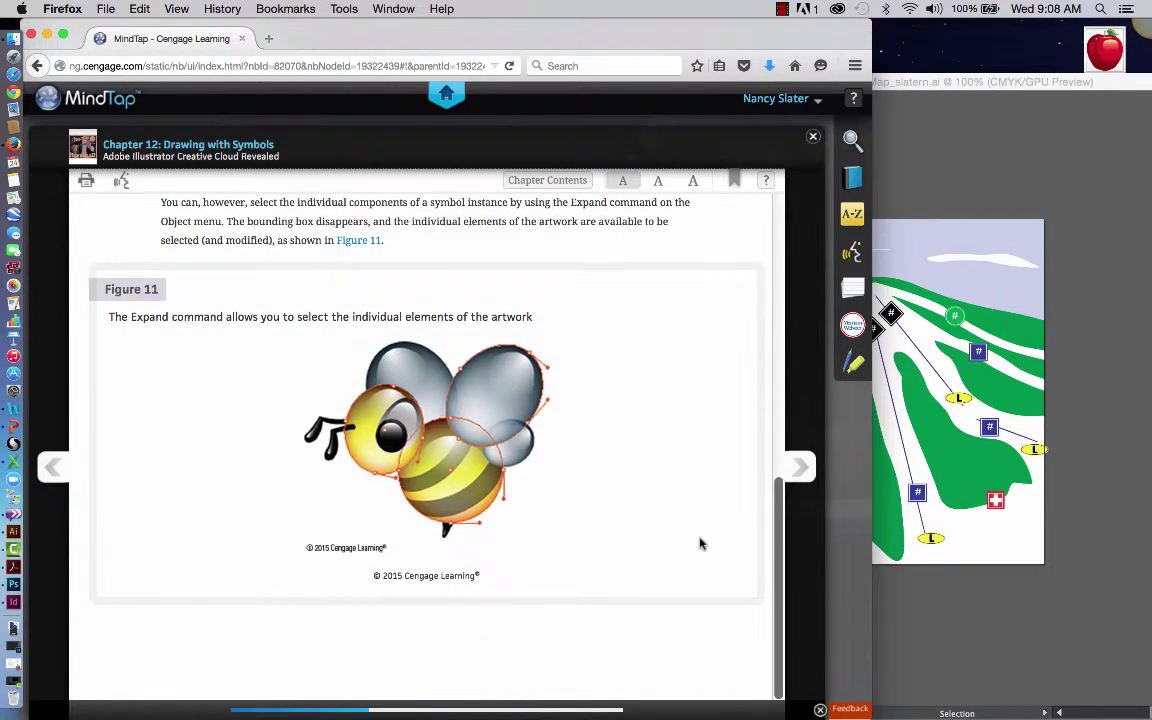
Move to the Redefining Symbols page and scroll to the Edit symbol instances steps.
left_click(800, 467)
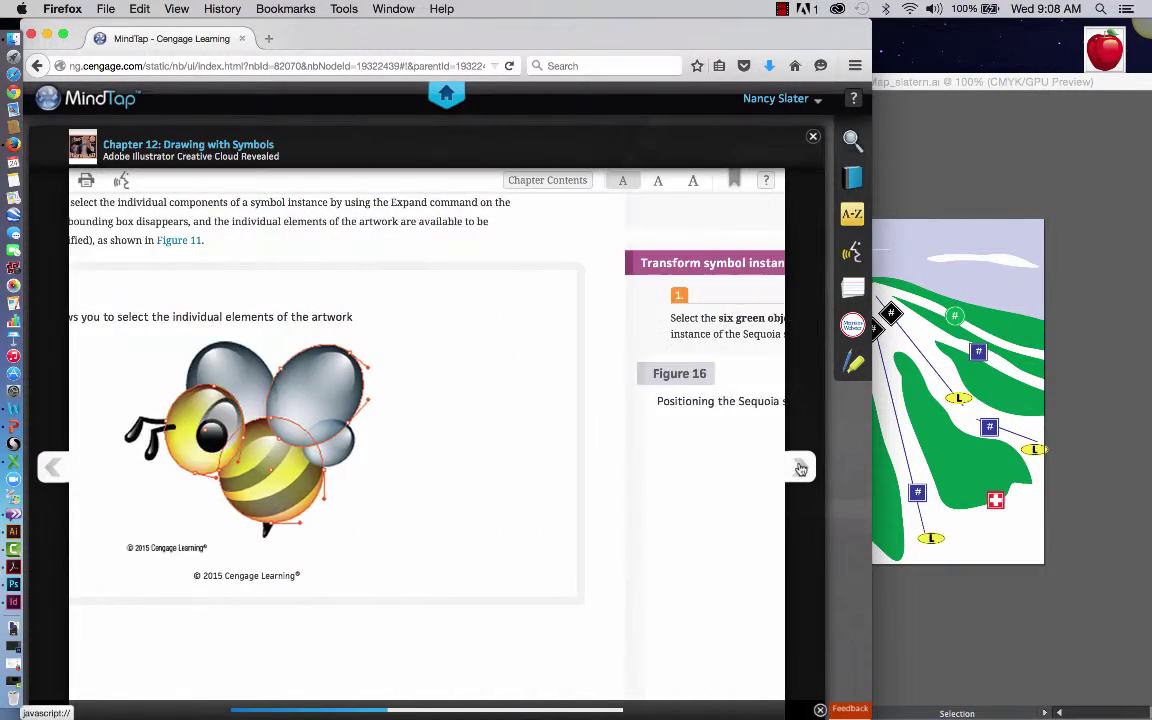
left_click(800, 467)
scroll(655, 538, "down", 5)
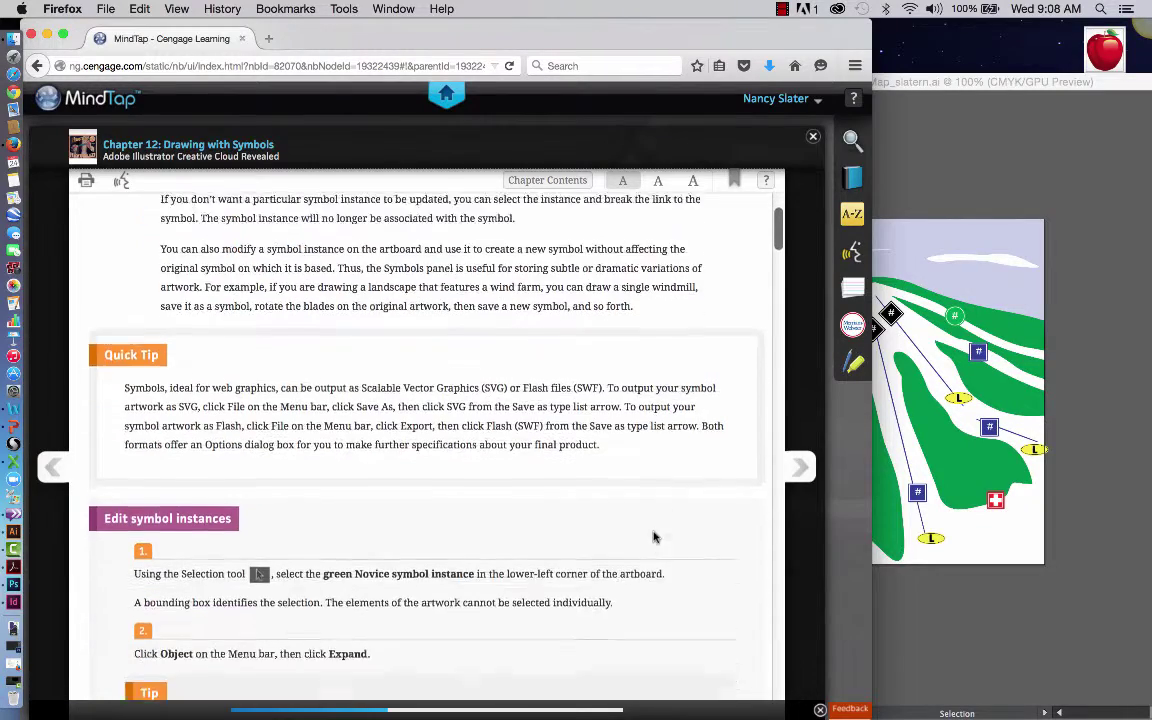
scroll(655, 538, "up", 5)
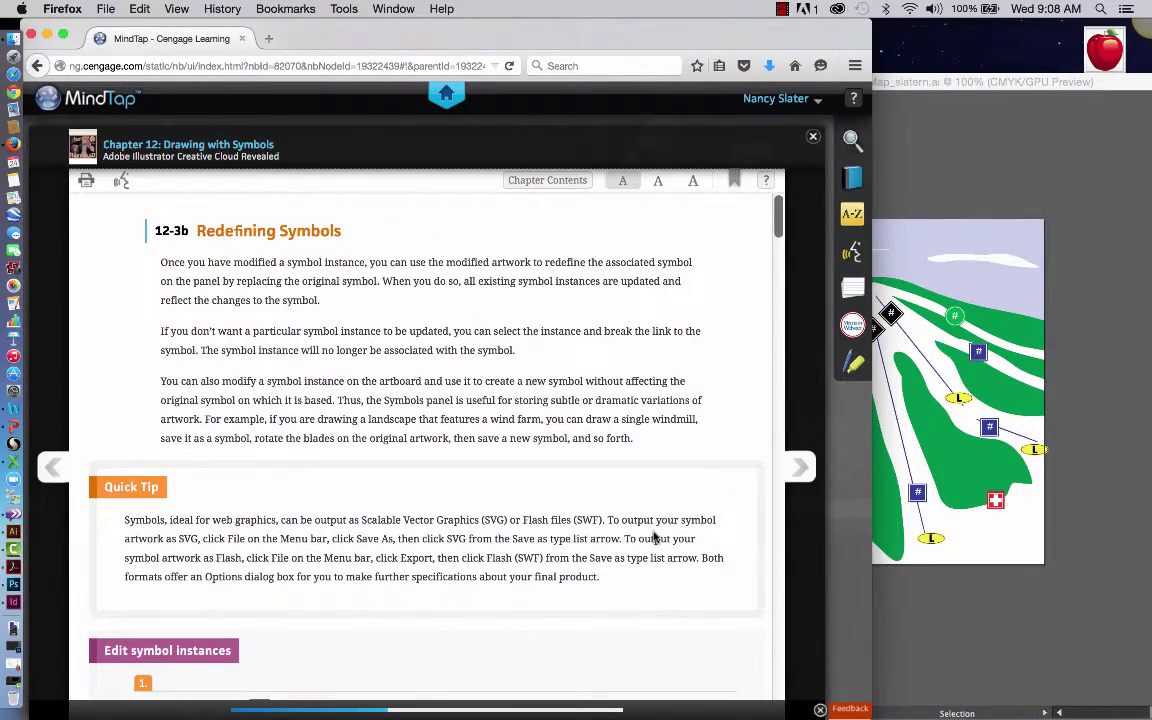
scroll(655, 538, "down", 1)
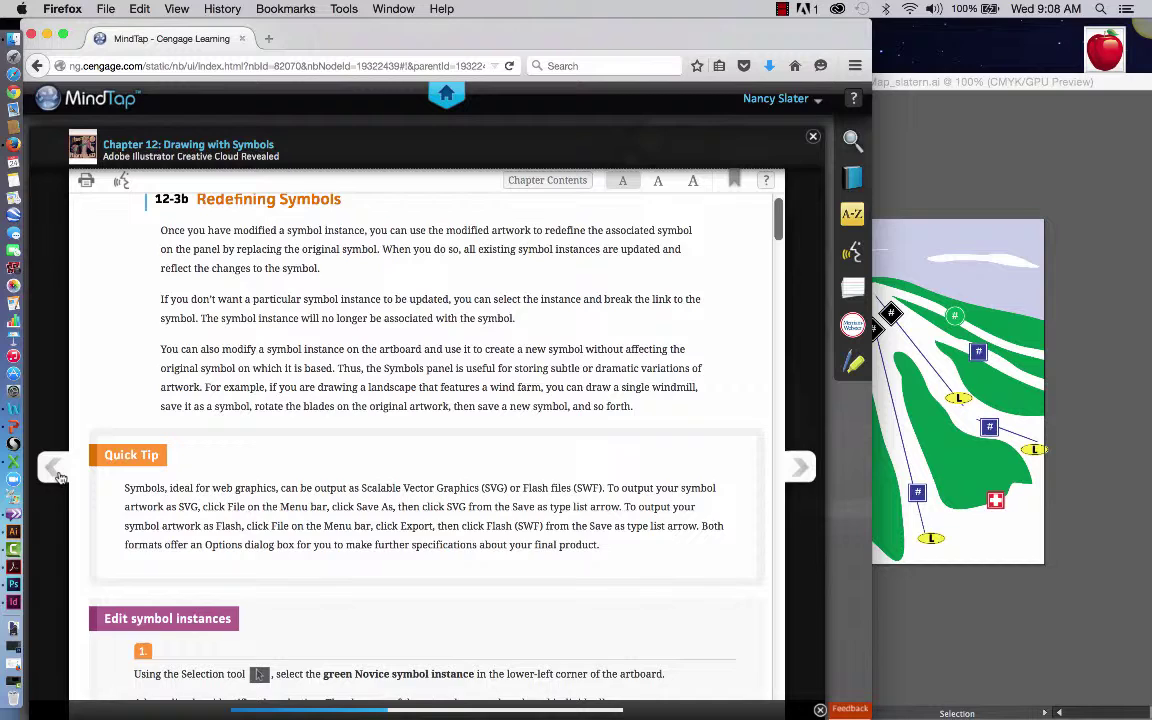
left_click(57, 472)
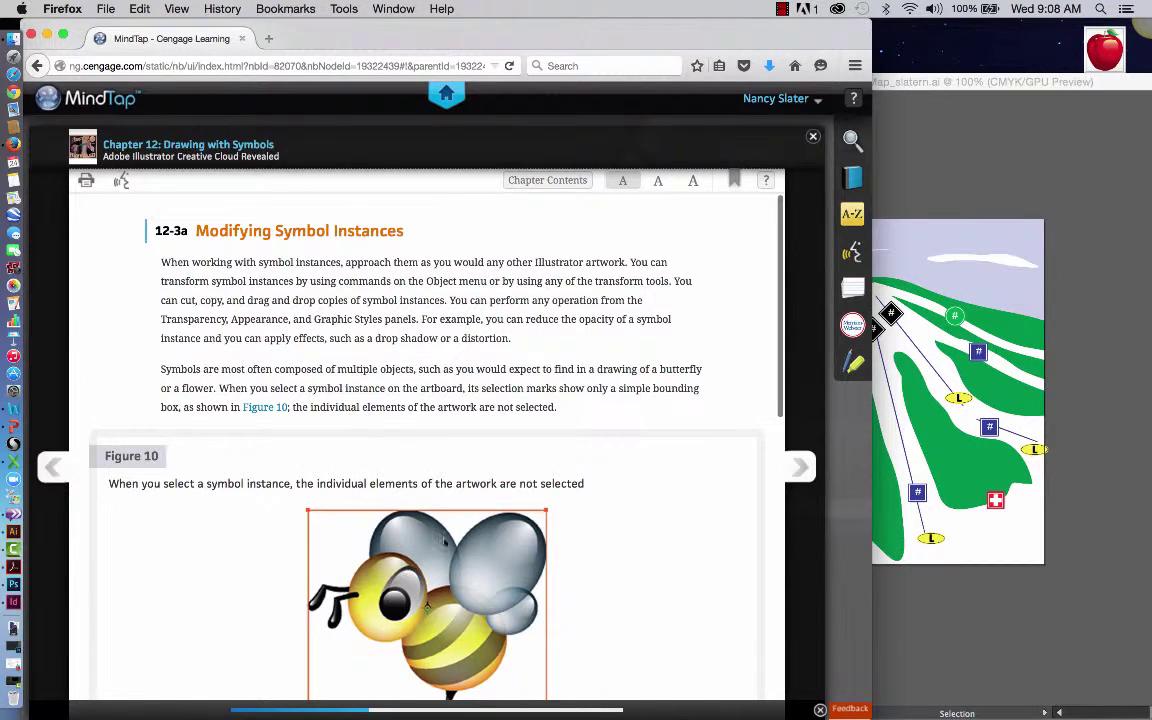
scroll(585, 542, "down", 15)
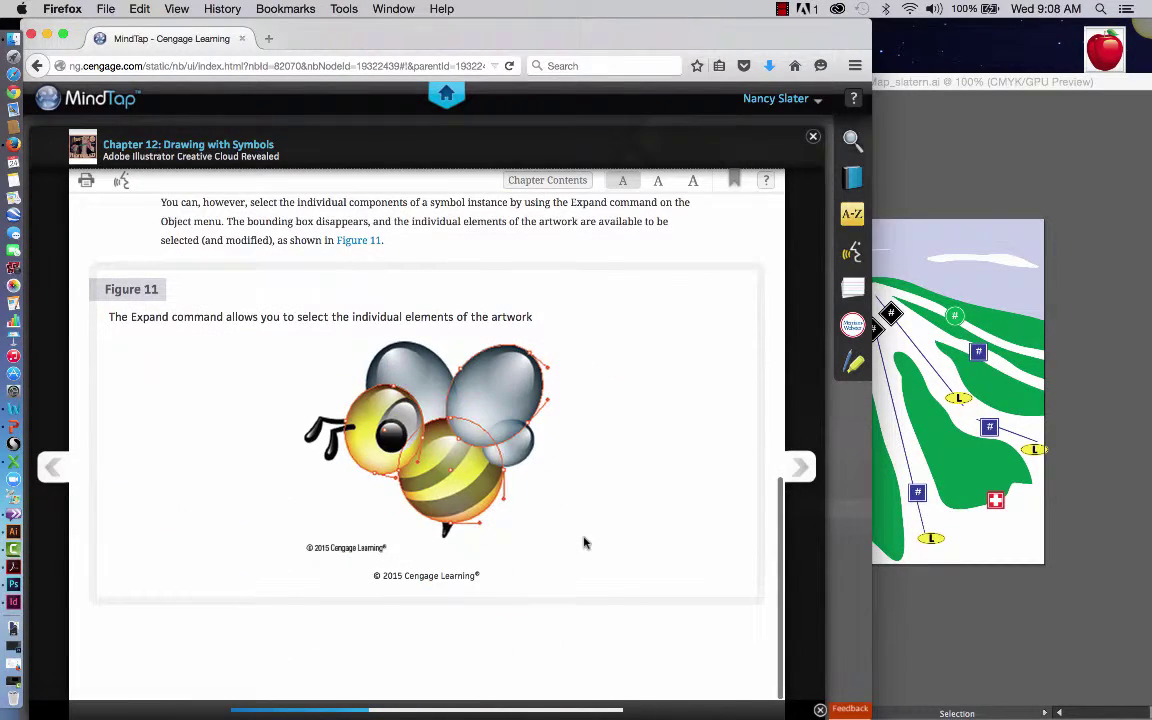
left_click(810, 472)
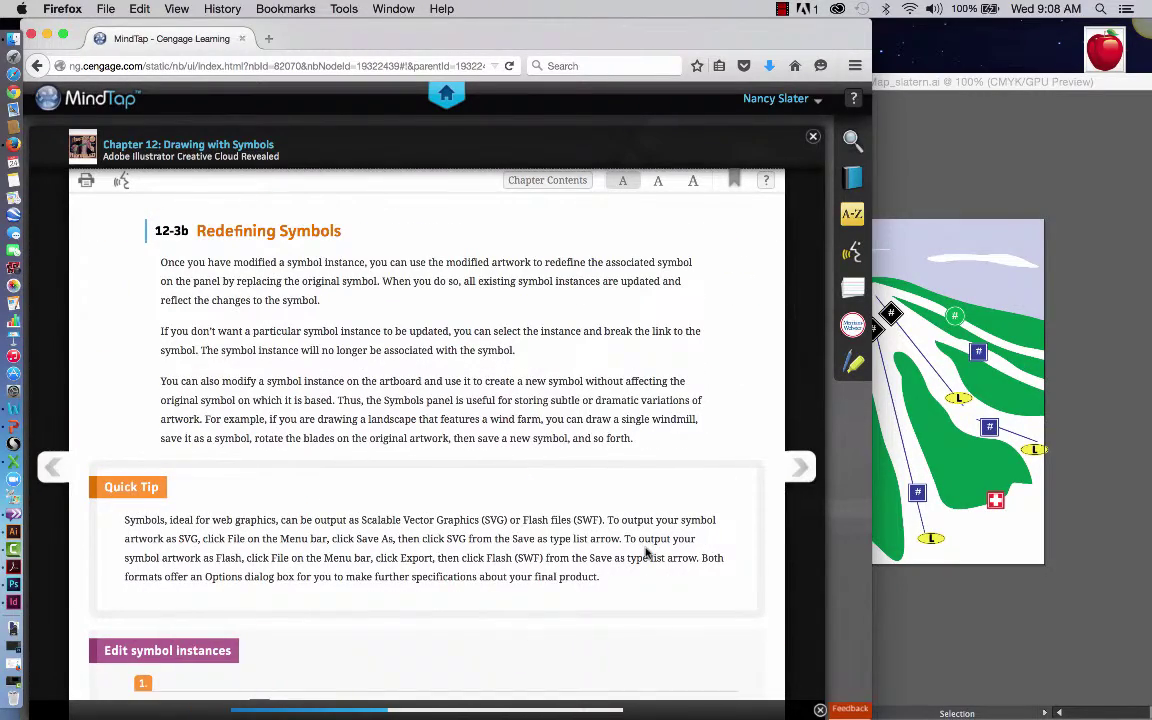
scroll(646, 553, "down", 6)
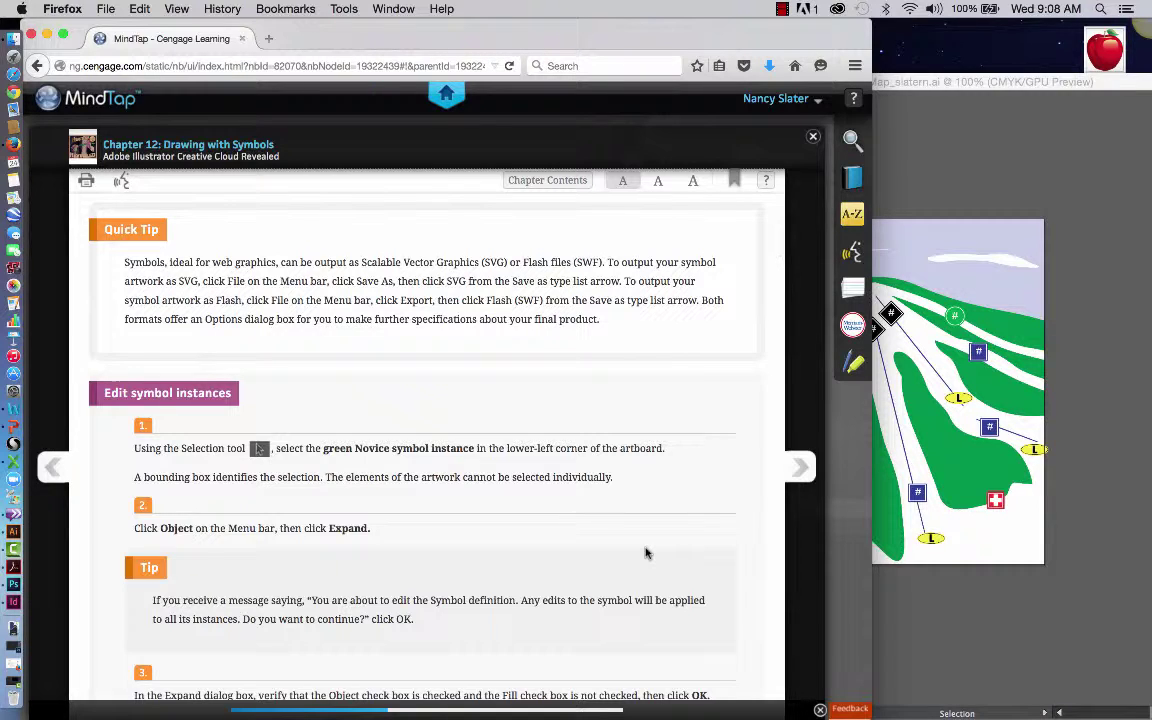
scroll(646, 553, "up", 2)
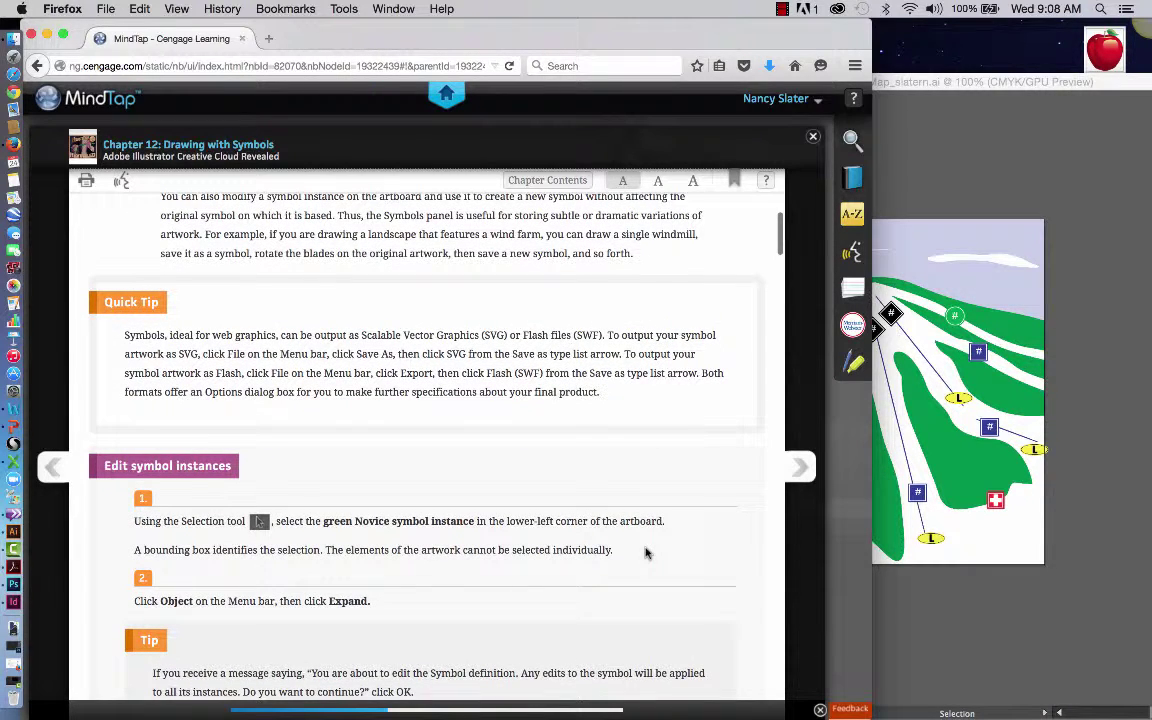
scroll(646, 553, "up", 2)
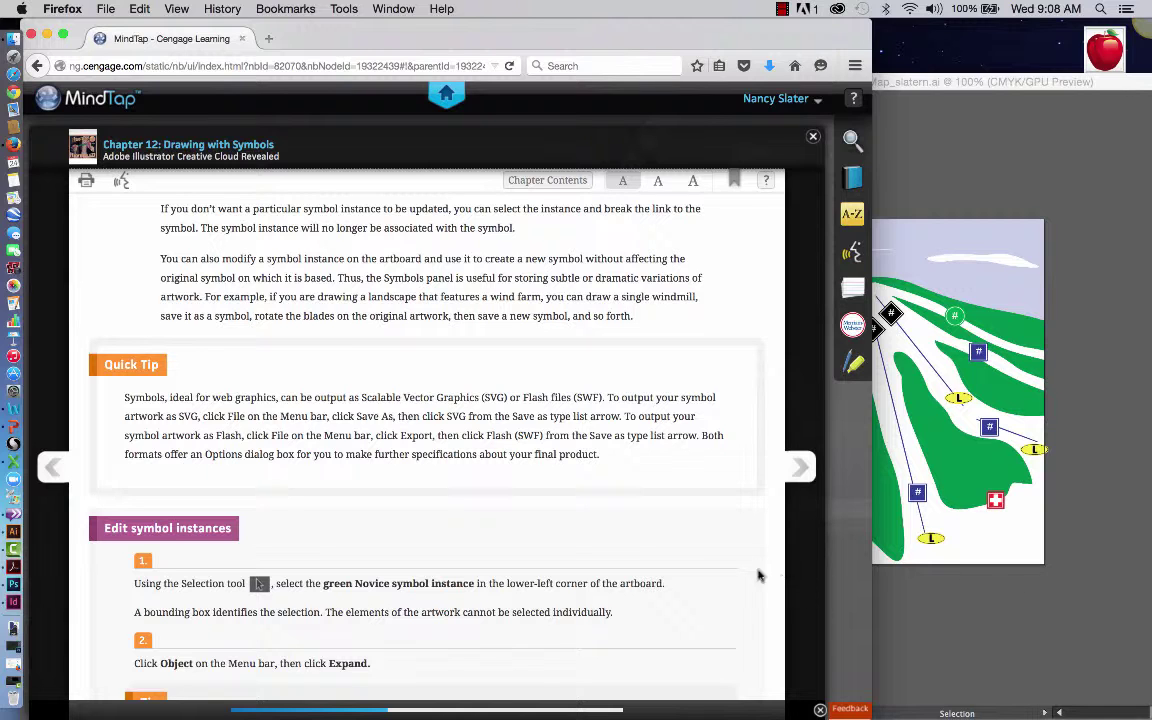
scroll(741, 574, "down", 3)
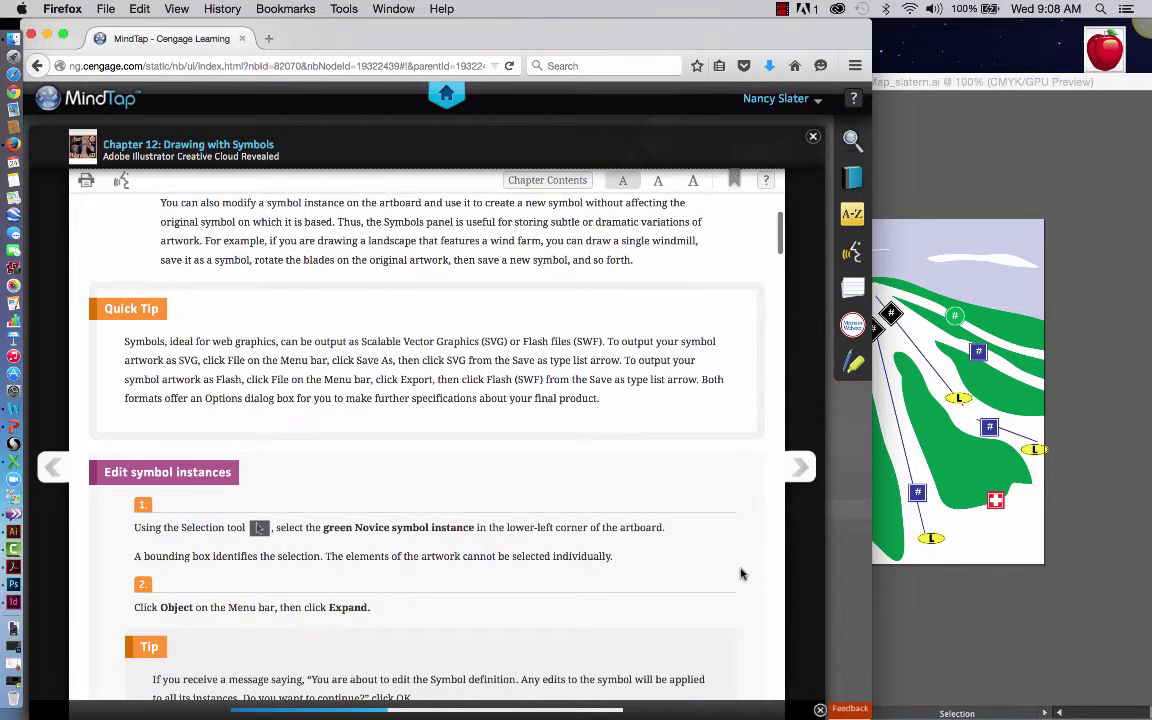
scroll(741, 574, "down", 2)
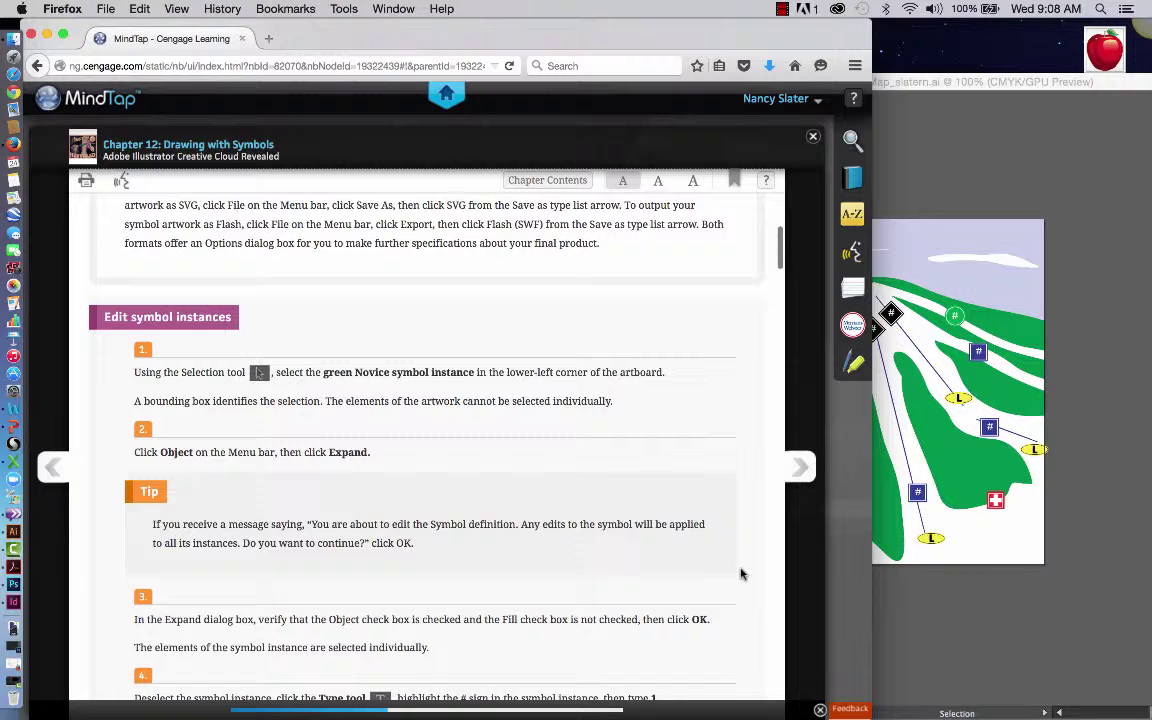
Return to Illustrator and select the green Novice instance at the map's lower left.
left_click(985, 663)
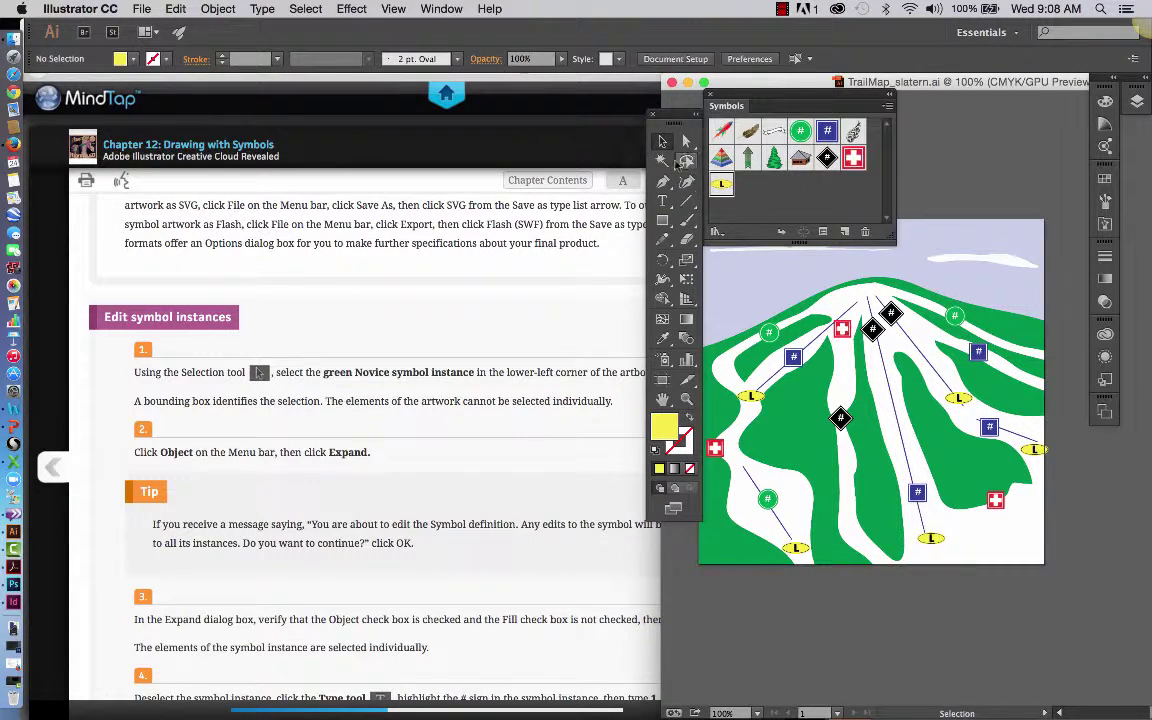
left_click(662, 146)
left_click(767, 500)
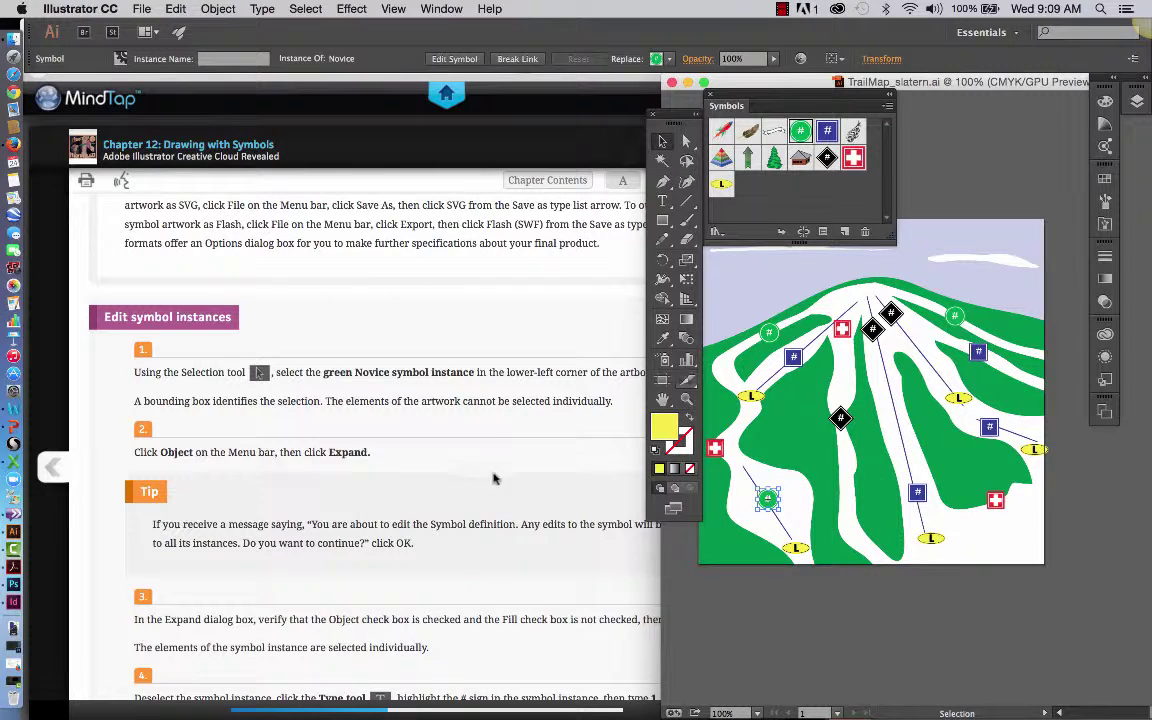
scroll(540, 460, "down", 3)
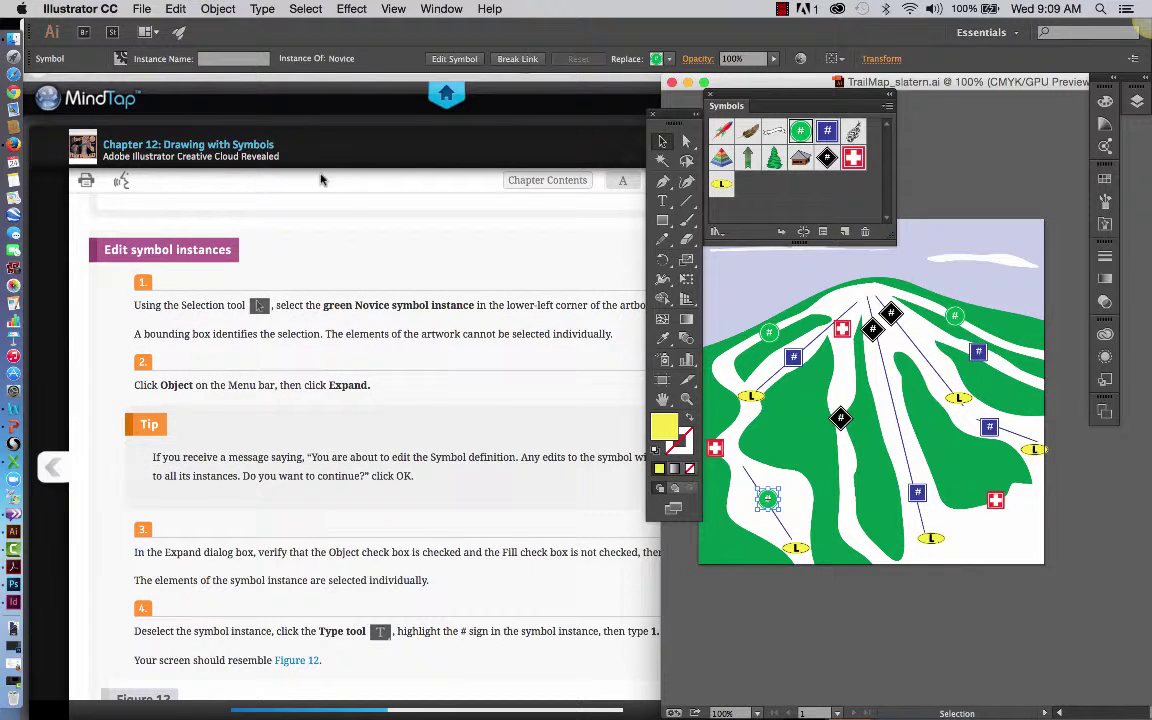
Open Object > Expand for the Novice instance and move the dialog aside.
left_click(220, 9)
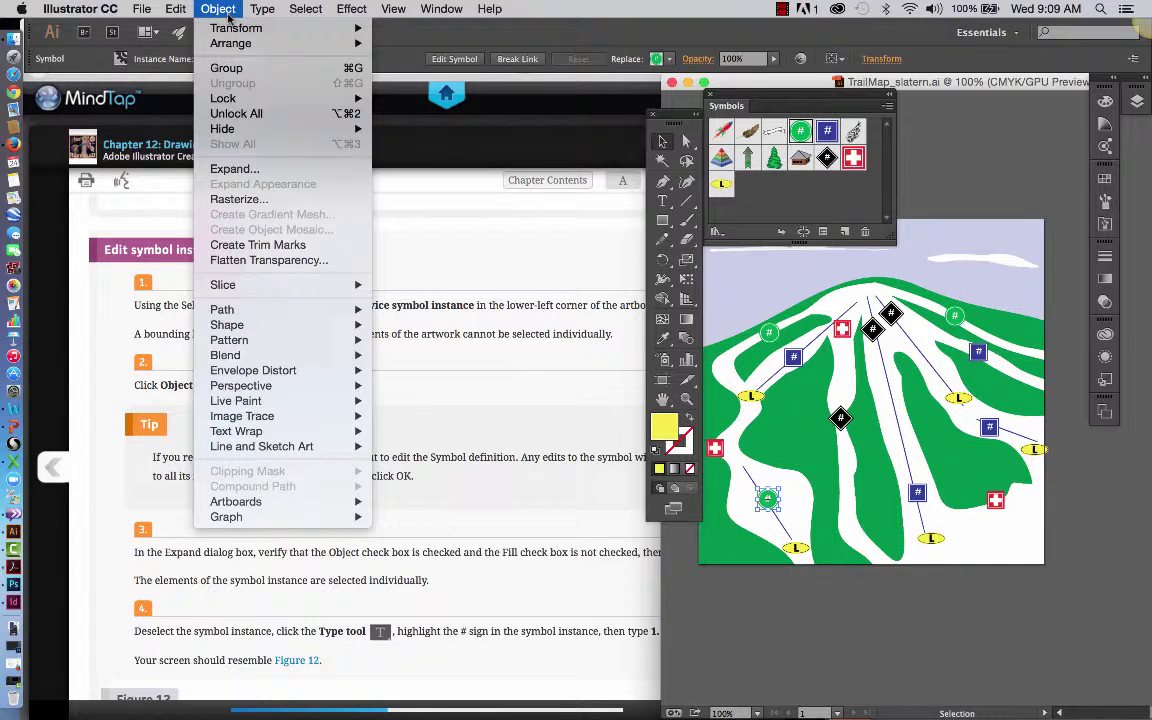
left_click(236, 168)
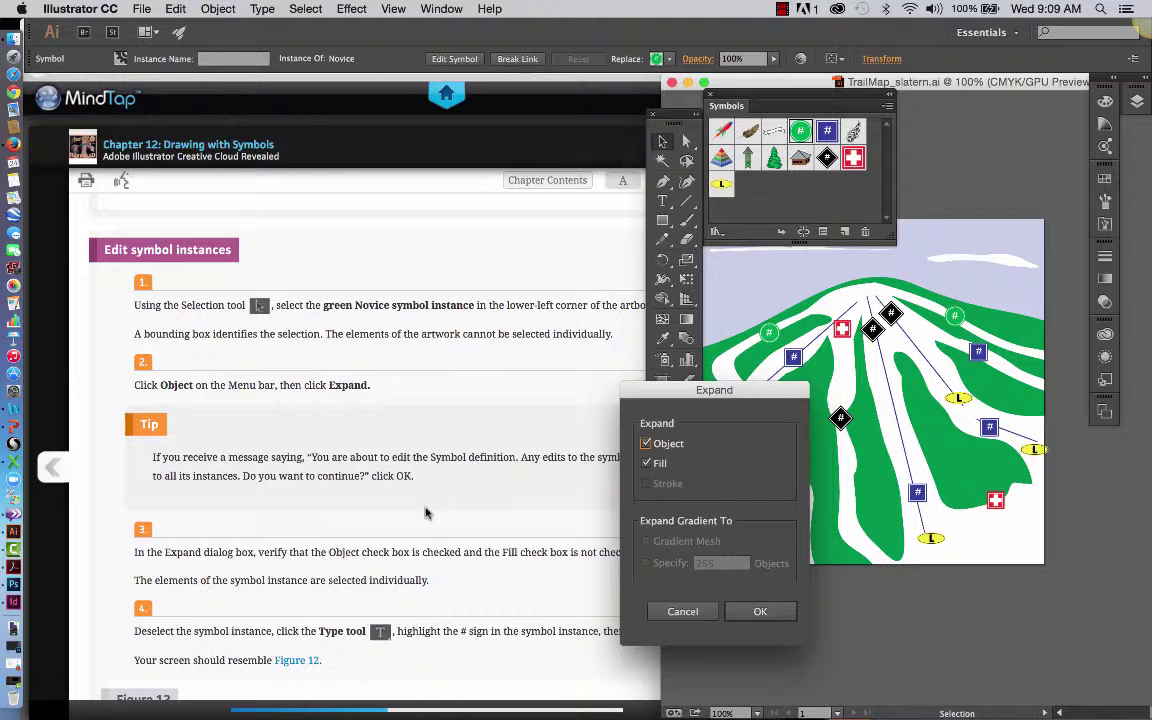
left_click_drag(672, 402, 557, 150)
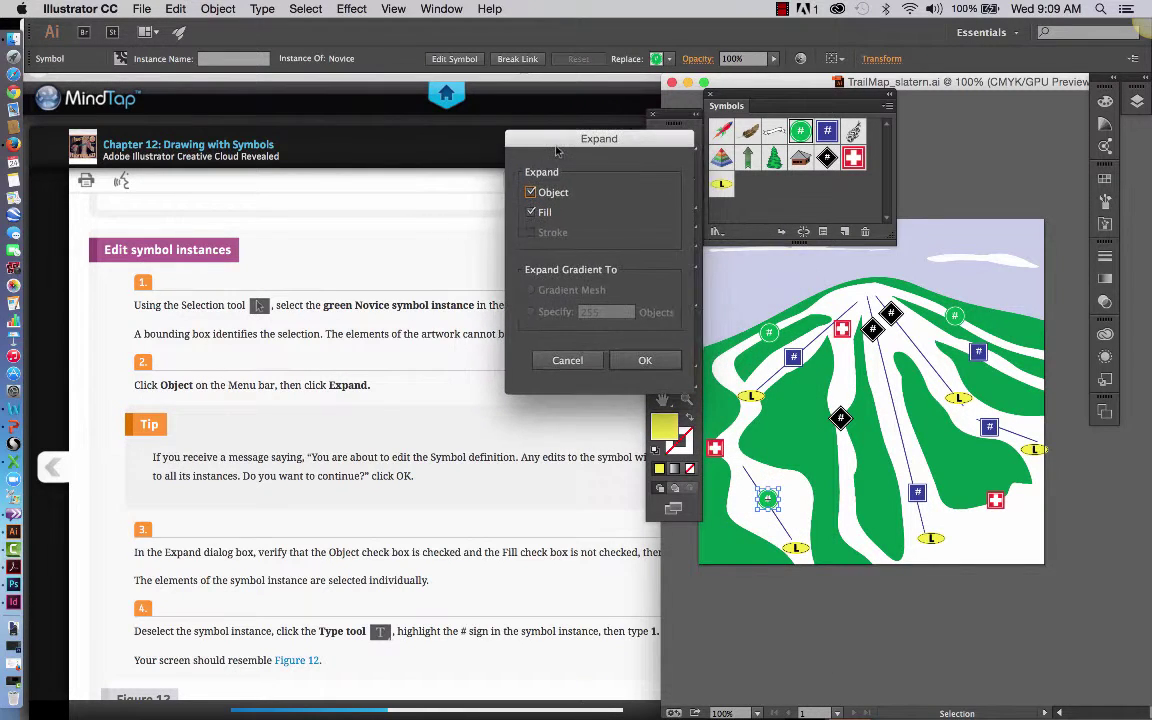
Shrink the MindTap window, return to Illustrator, and confirm the expansion.
left_click(545, 500)
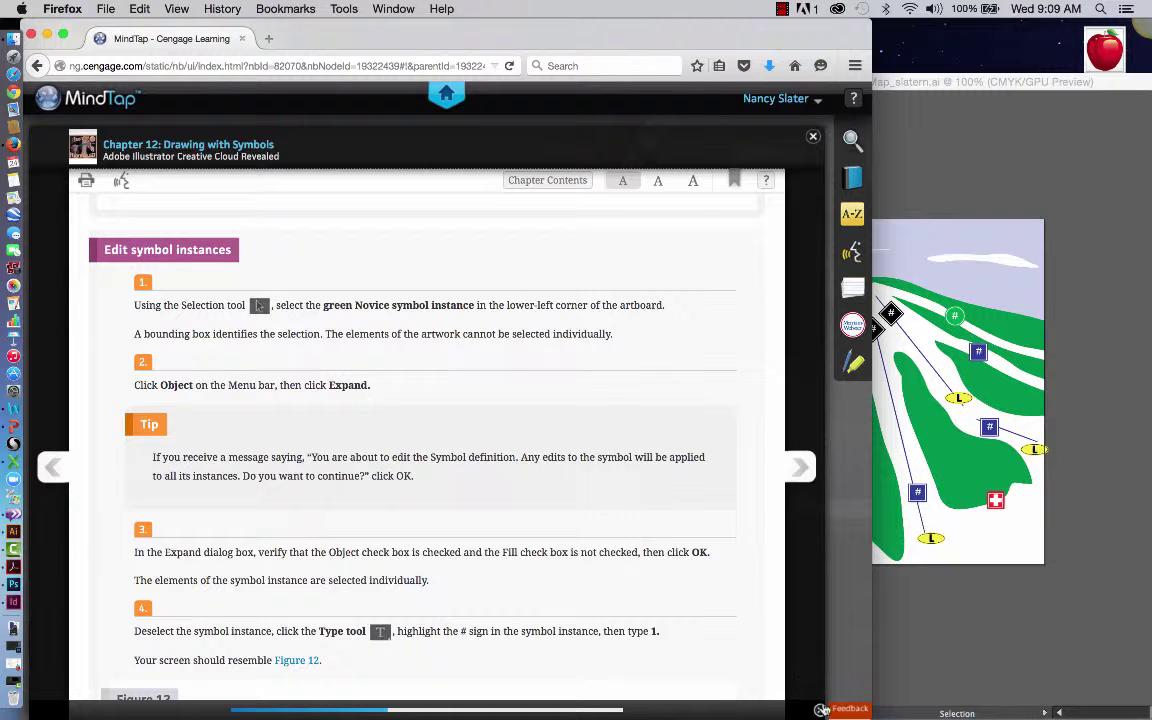
left_click_drag(866, 714, 764, 702)
left_click(806, 474)
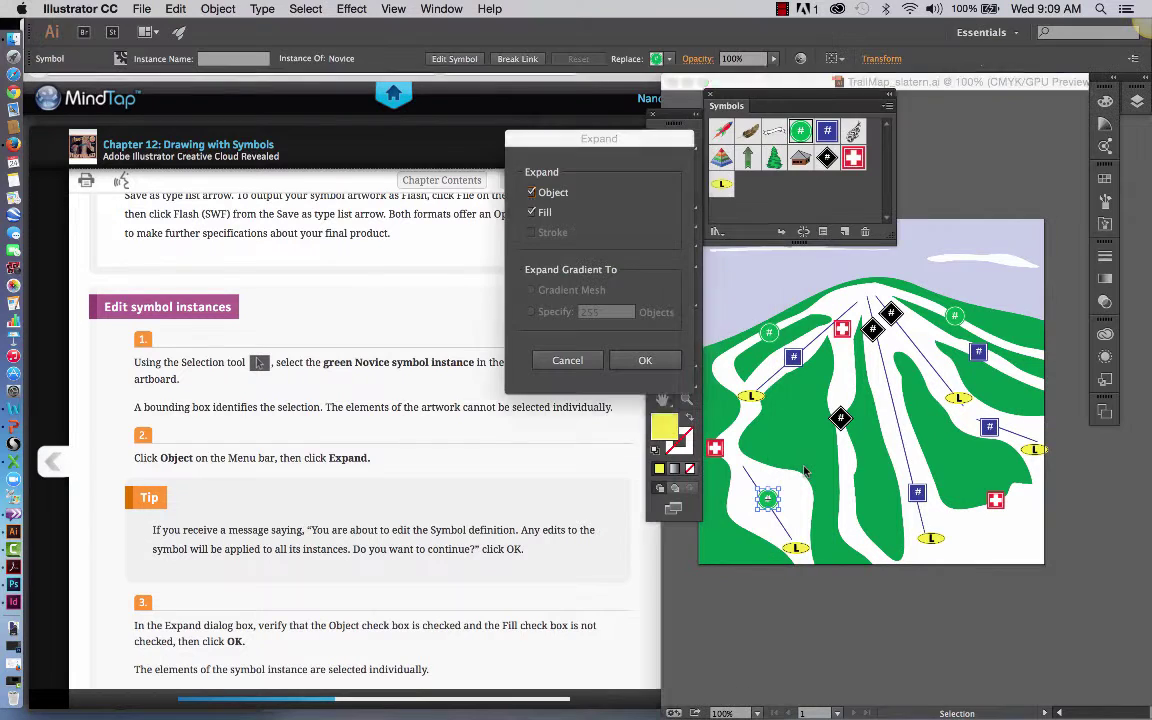
left_click(652, 364)
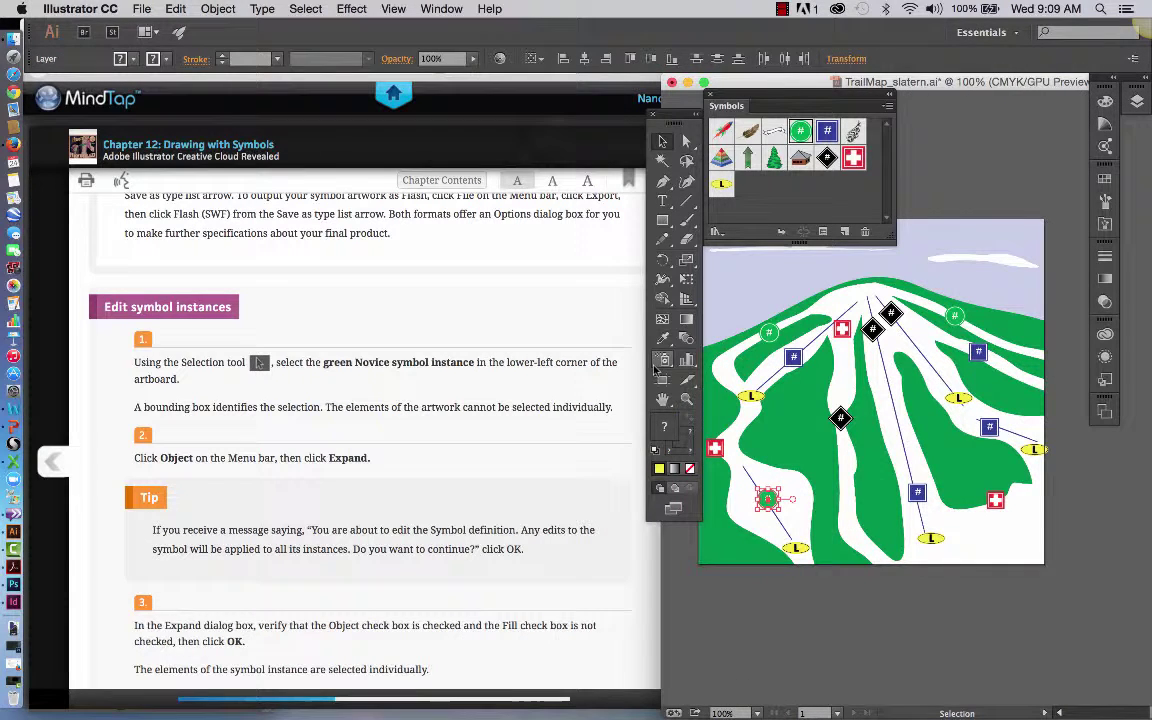
scroll(487, 545, "down", 2)
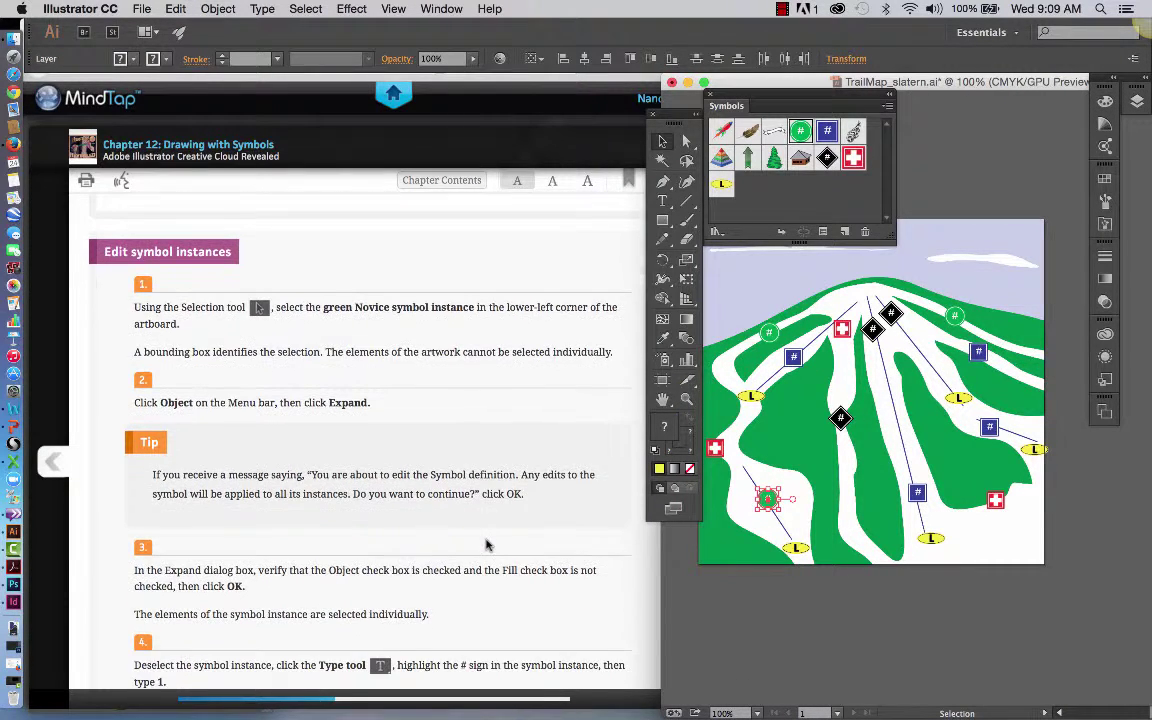
scroll(487, 545, "down", 2)
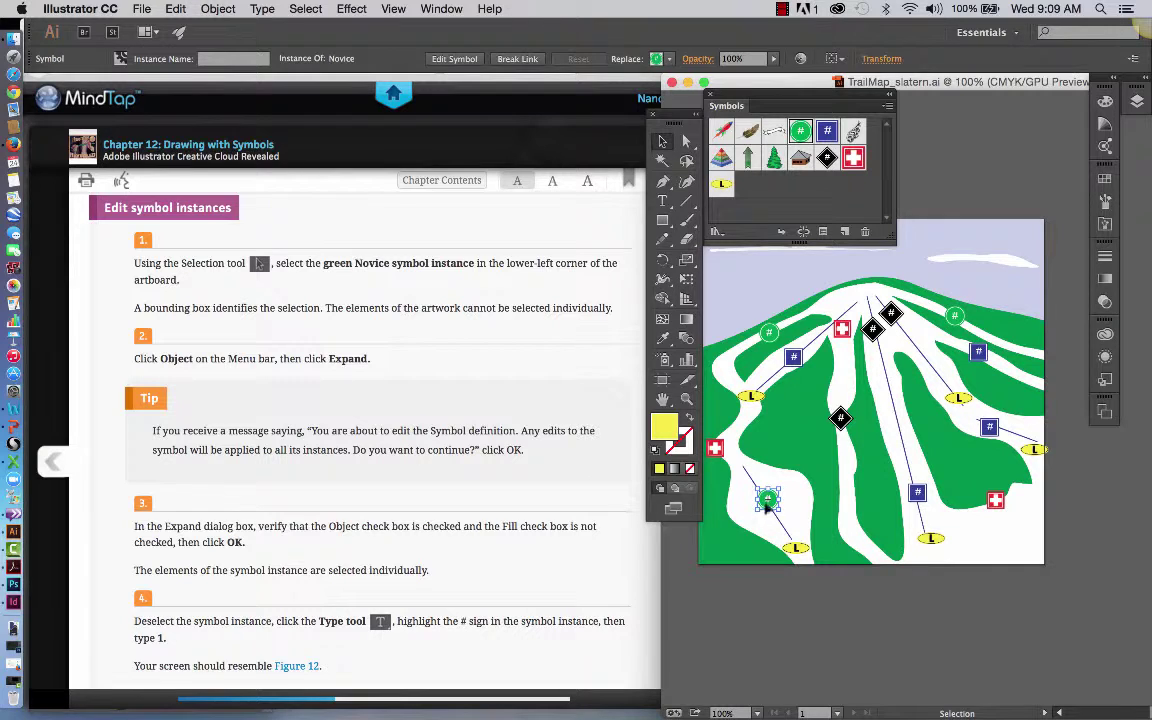
Expand the green Novice instance through Object > Expand with Fill unchecked.
left_click(219, 10)
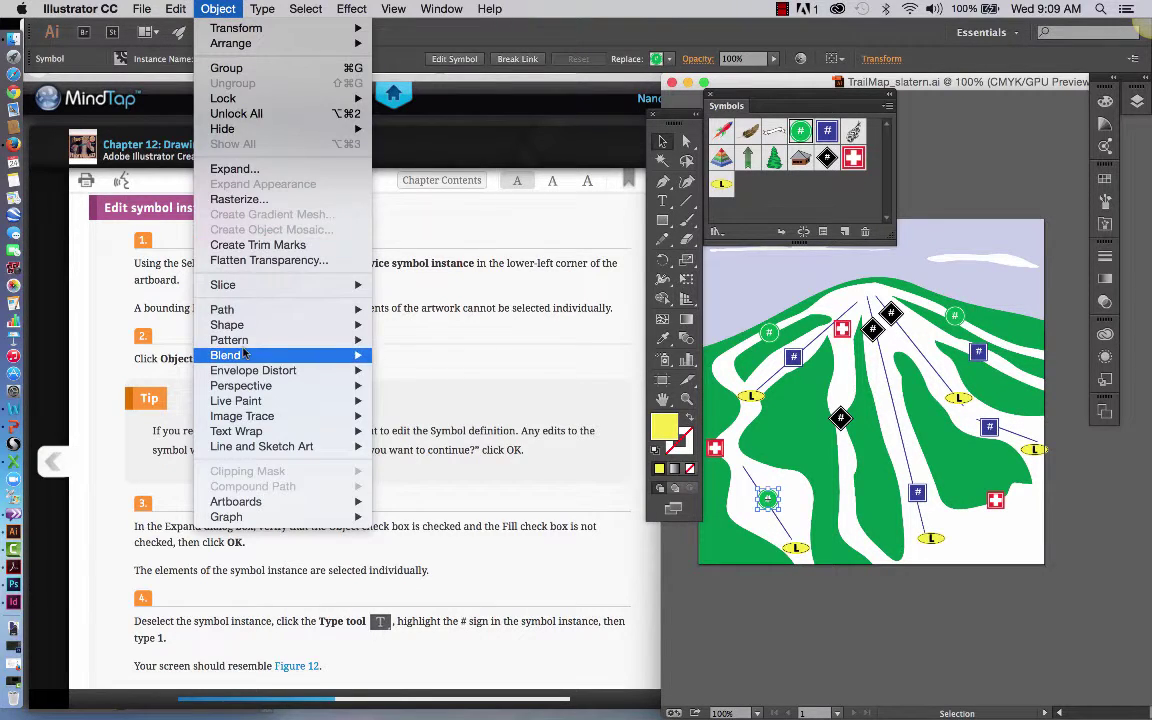
left_click(240, 170)
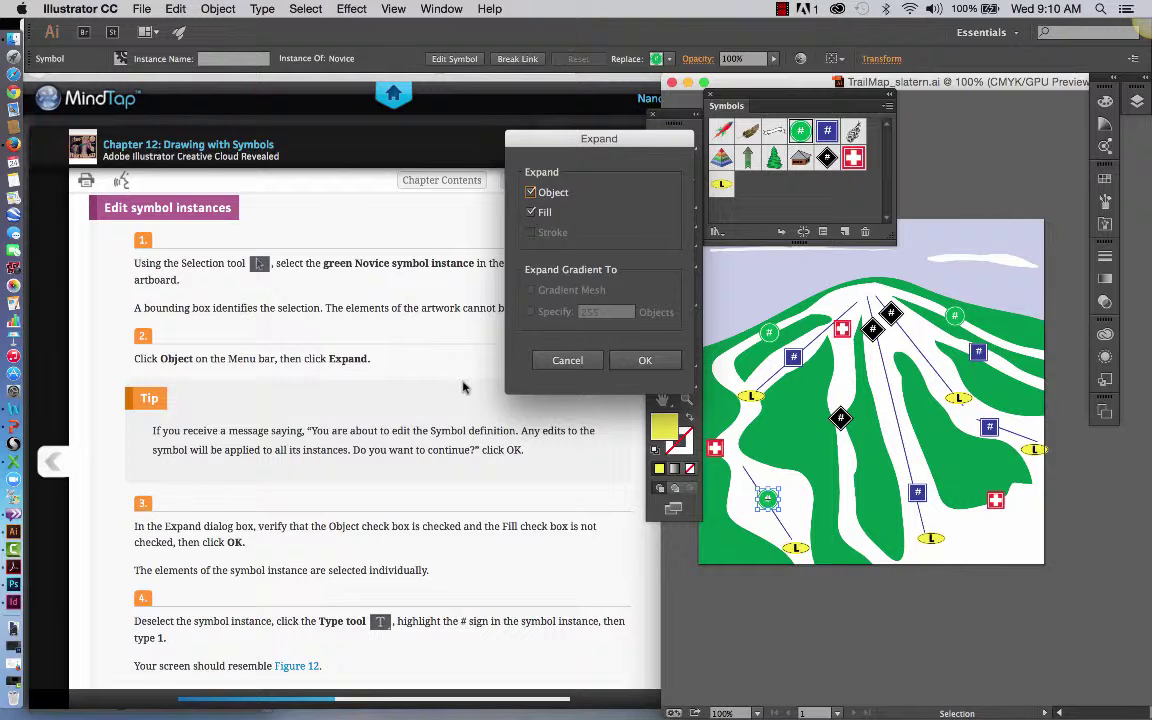
left_click(531, 213)
left_click(650, 360)
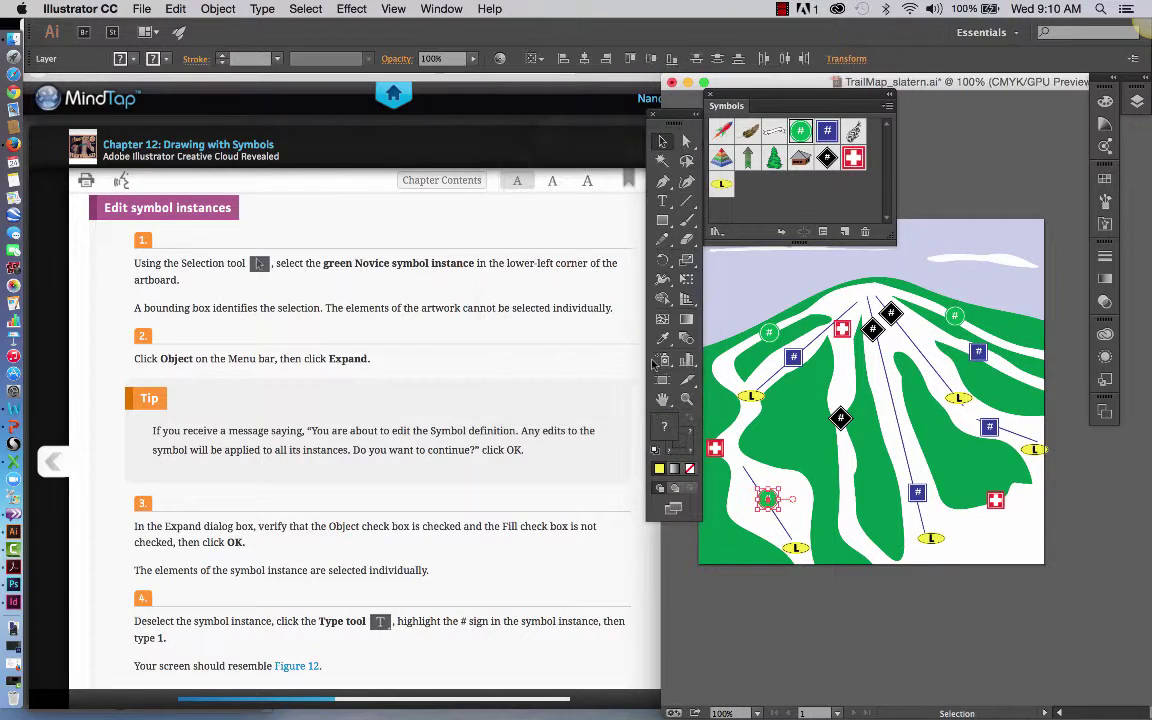
scroll(545, 535, "down", 2)
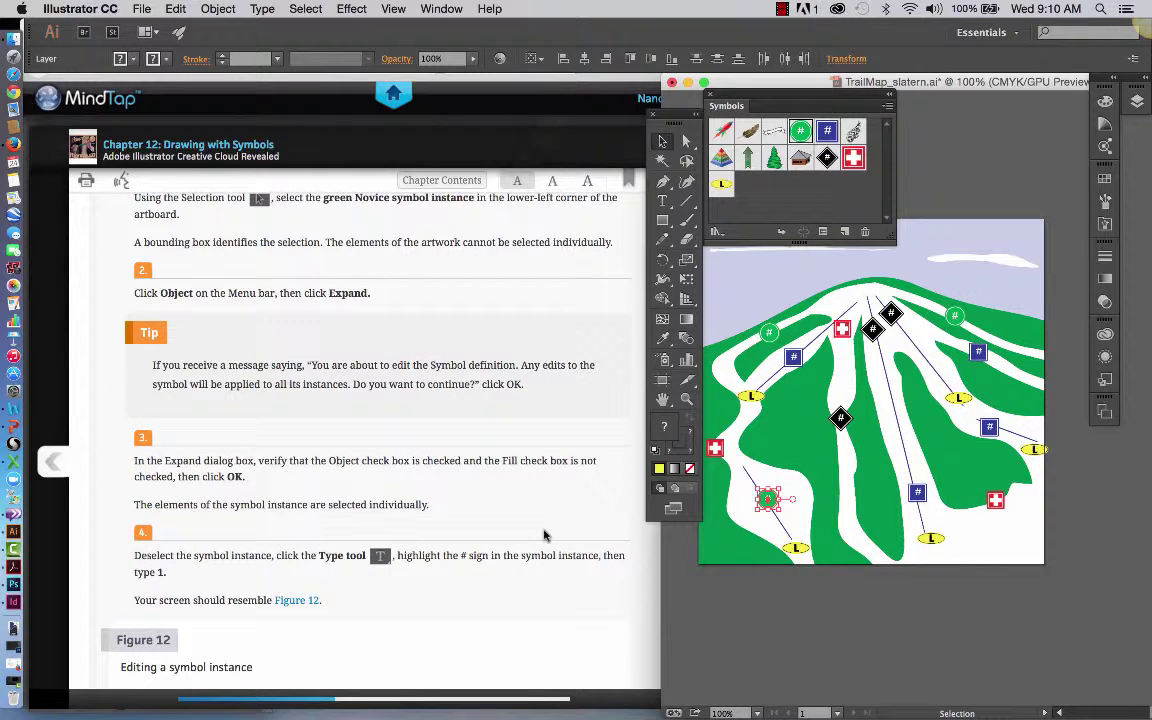
scroll(545, 535, "down", 2)
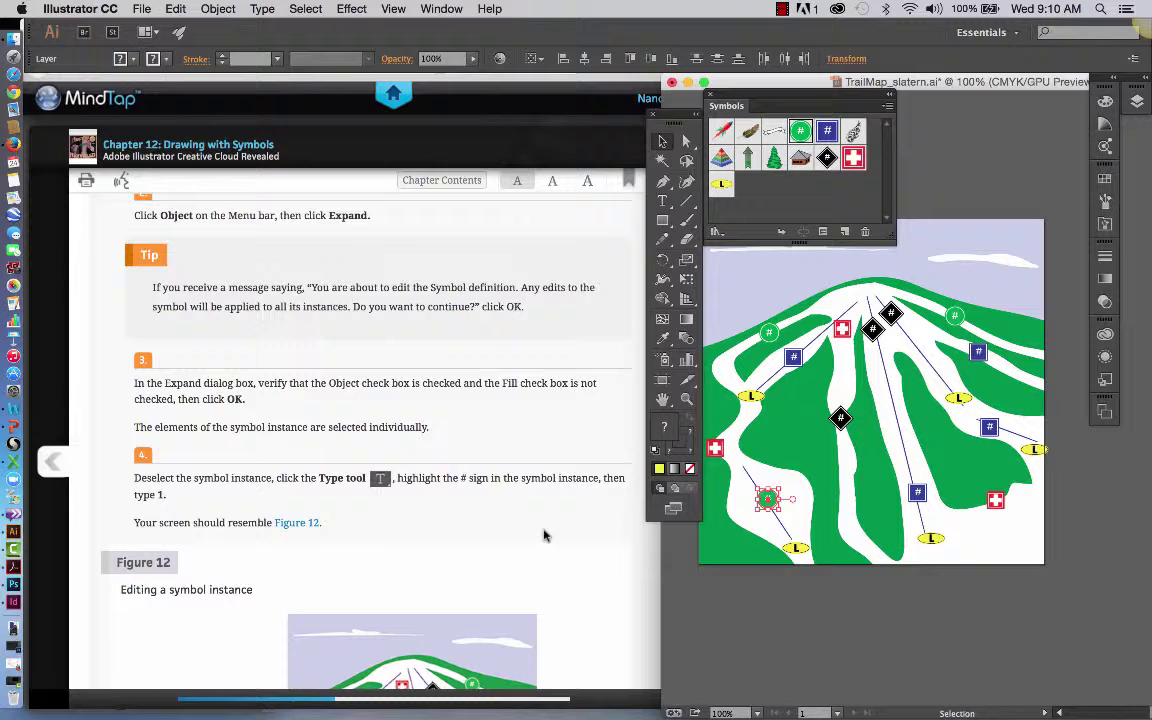
Deselect, then highlight the # in the green Novice marker with the Type tool to change it to 1.
left_click(798, 636)
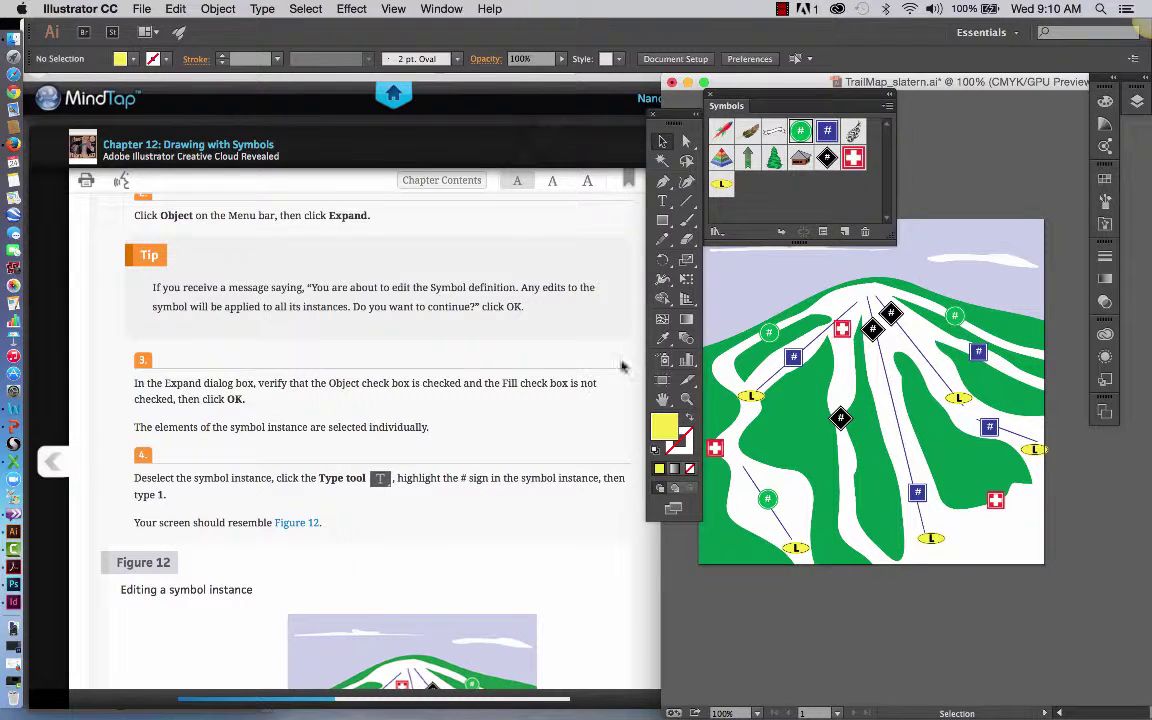
left_click(665, 202)
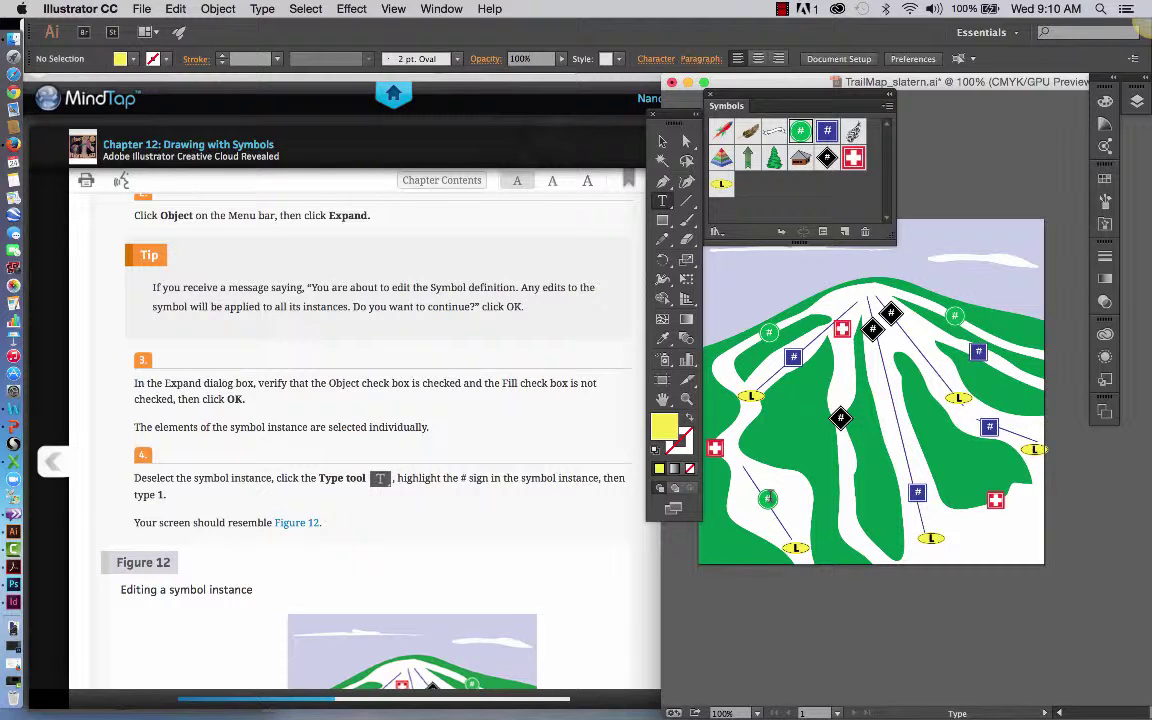
left_click_drag(763, 498, 773, 499)
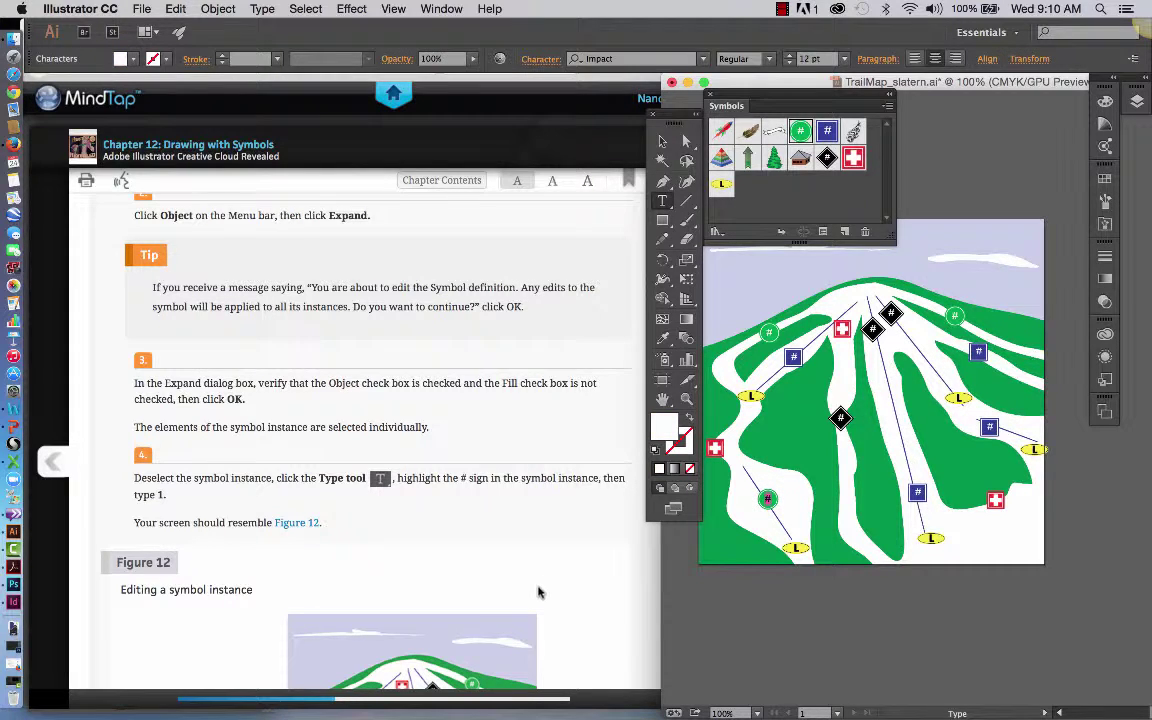
scroll(538, 592, "down", 1)
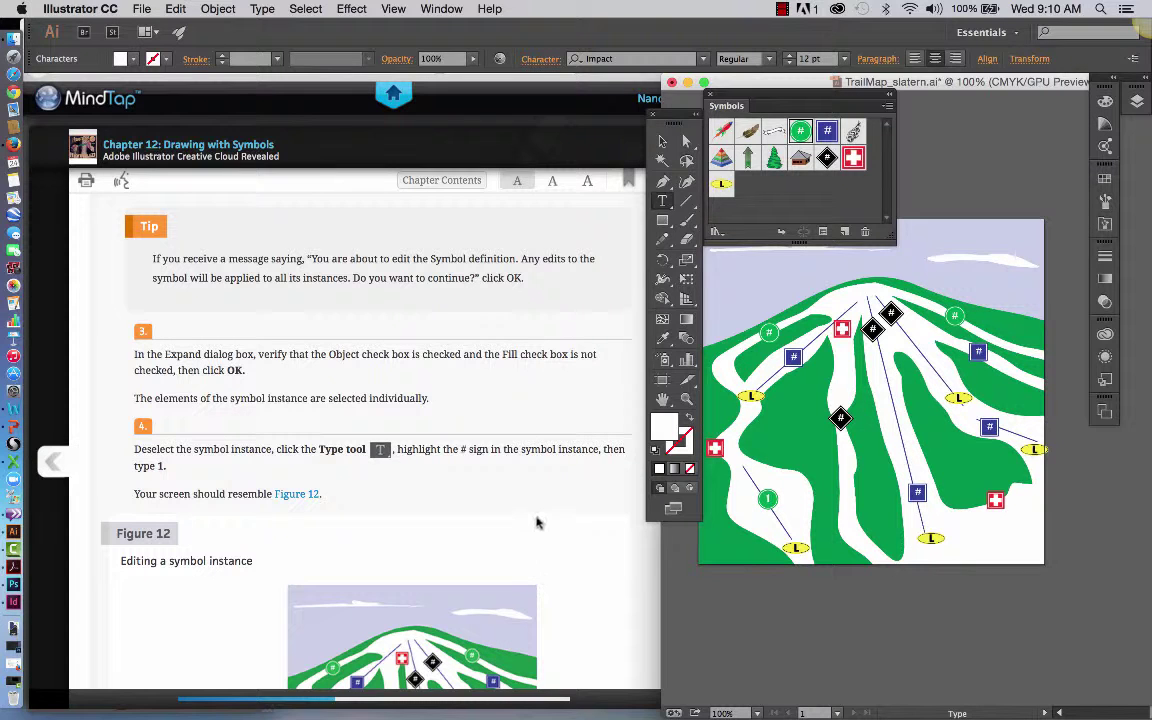
scroll(540, 515, "down", 2)
scroll(540, 509, "down", 4)
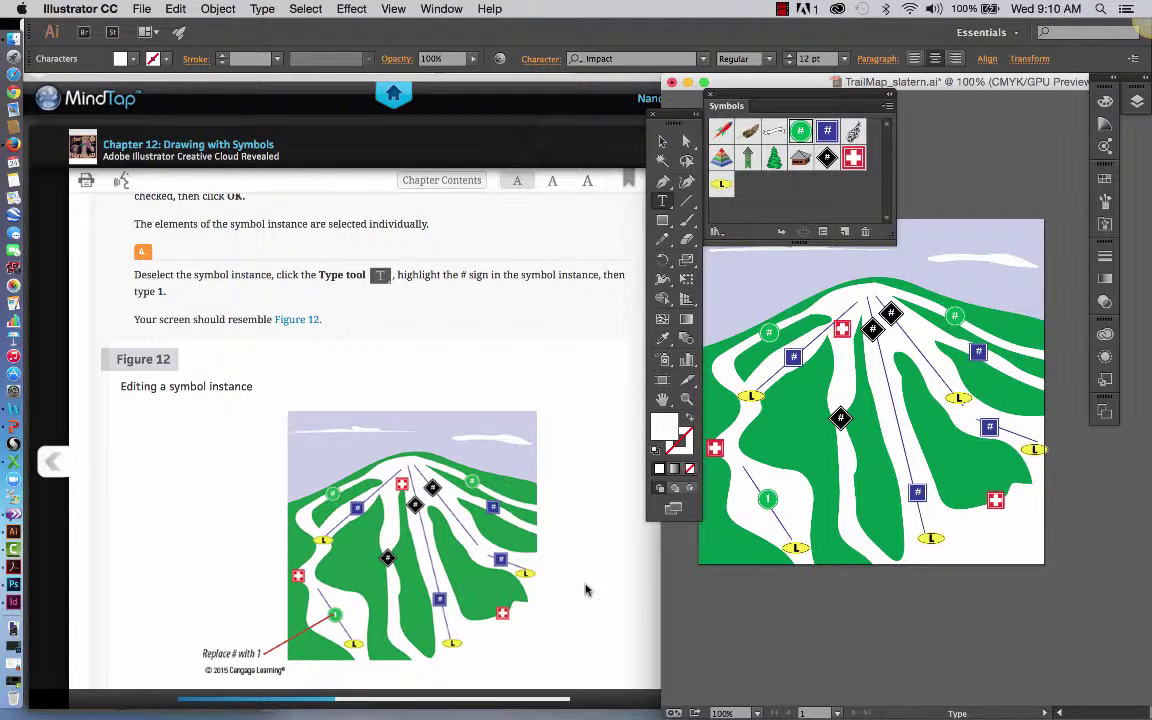
scroll(586, 590, "down", 10)
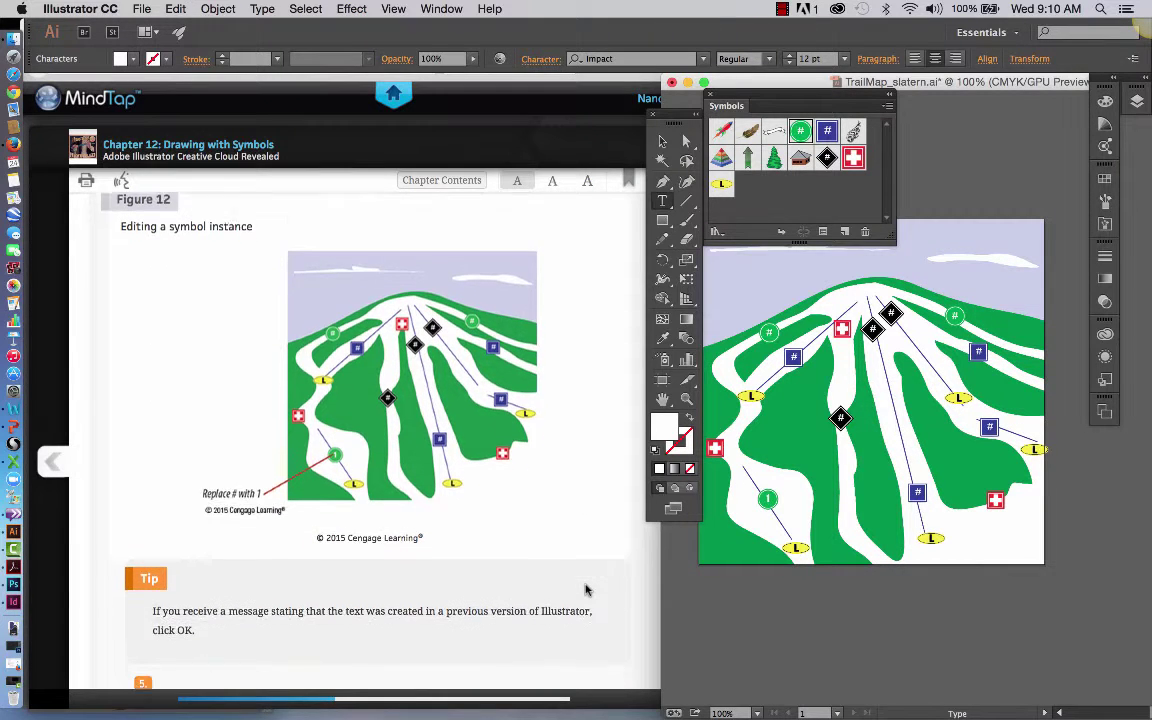
scroll(586, 590, "down", 4)
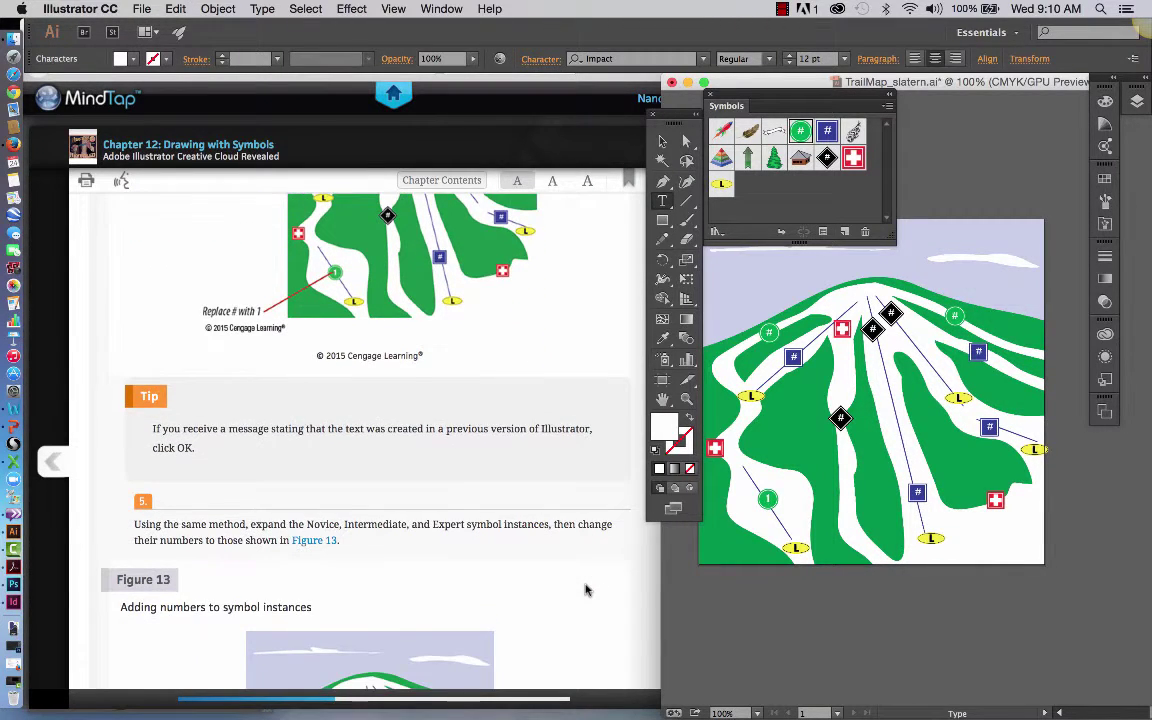
scroll(586, 590, "down", 5)
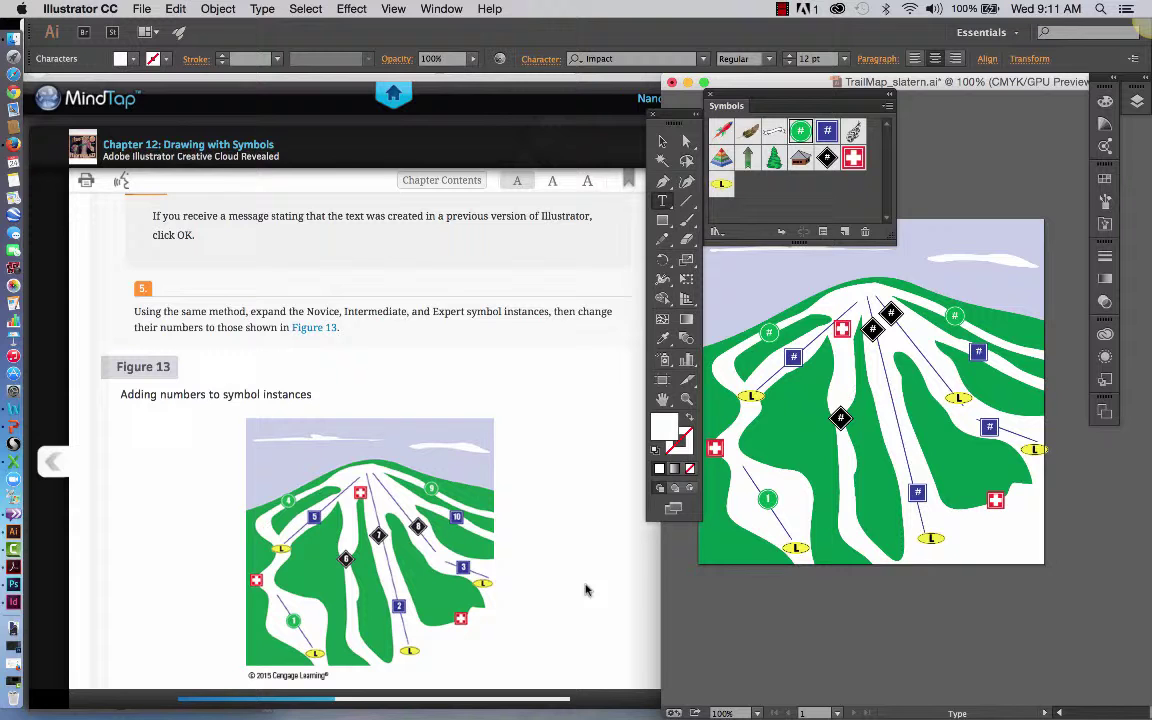
scroll(586, 590, "down", 2)
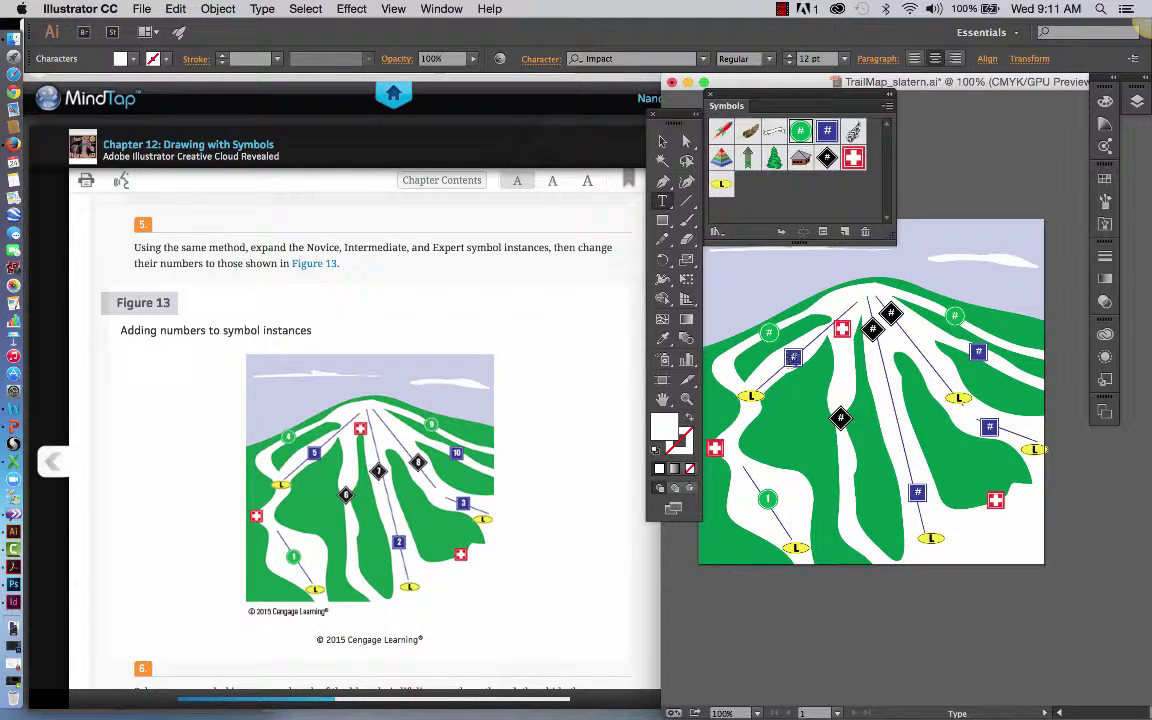
Select the blue Intermediate instance at upper left and expand it via Object > Expand.
left_click(662, 141)
left_click(768, 498)
left_click(794, 359)
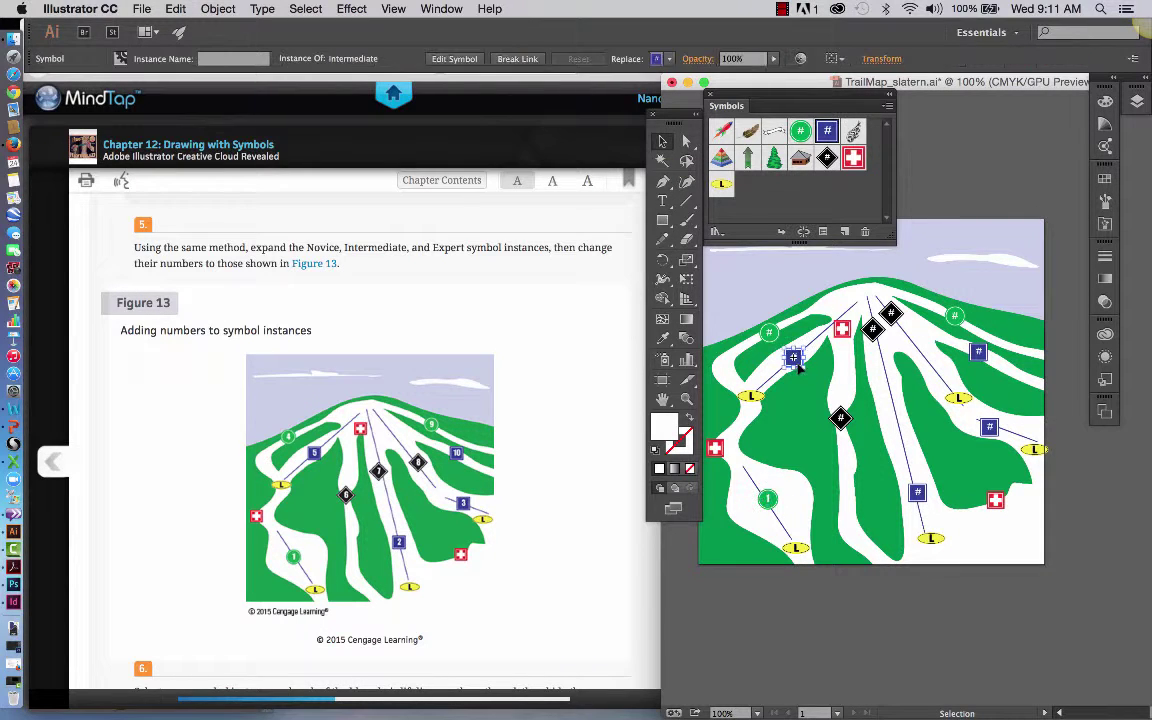
left_click(216, 10)
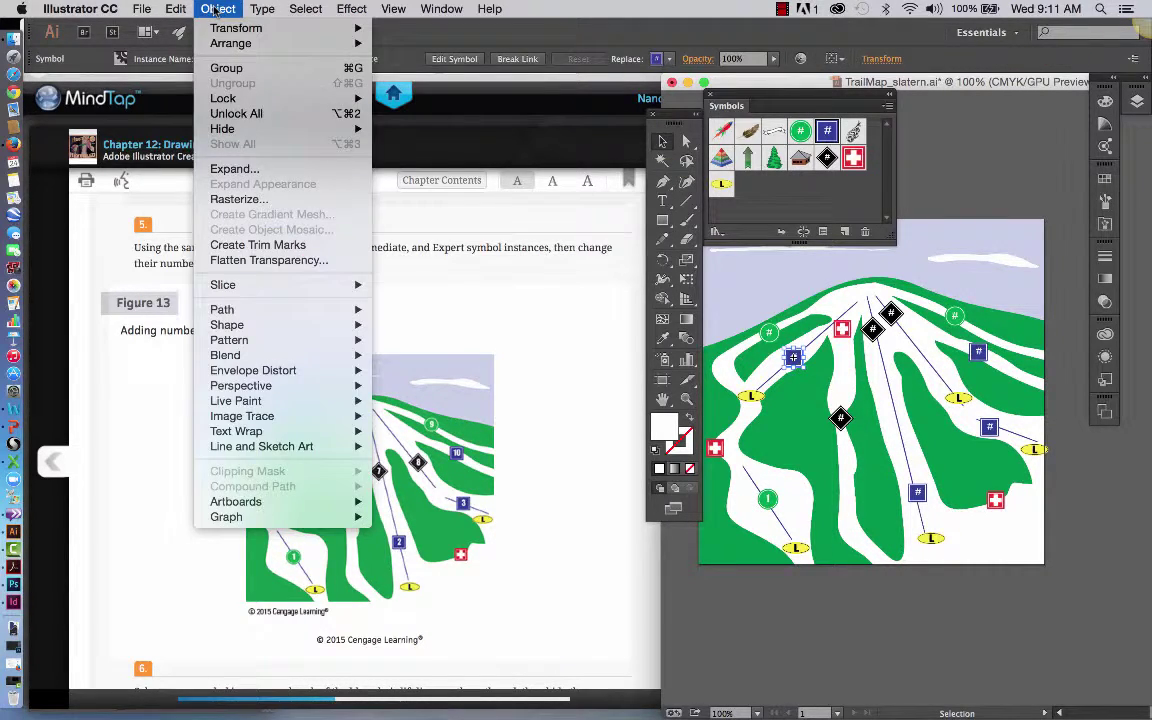
left_click(244, 170)
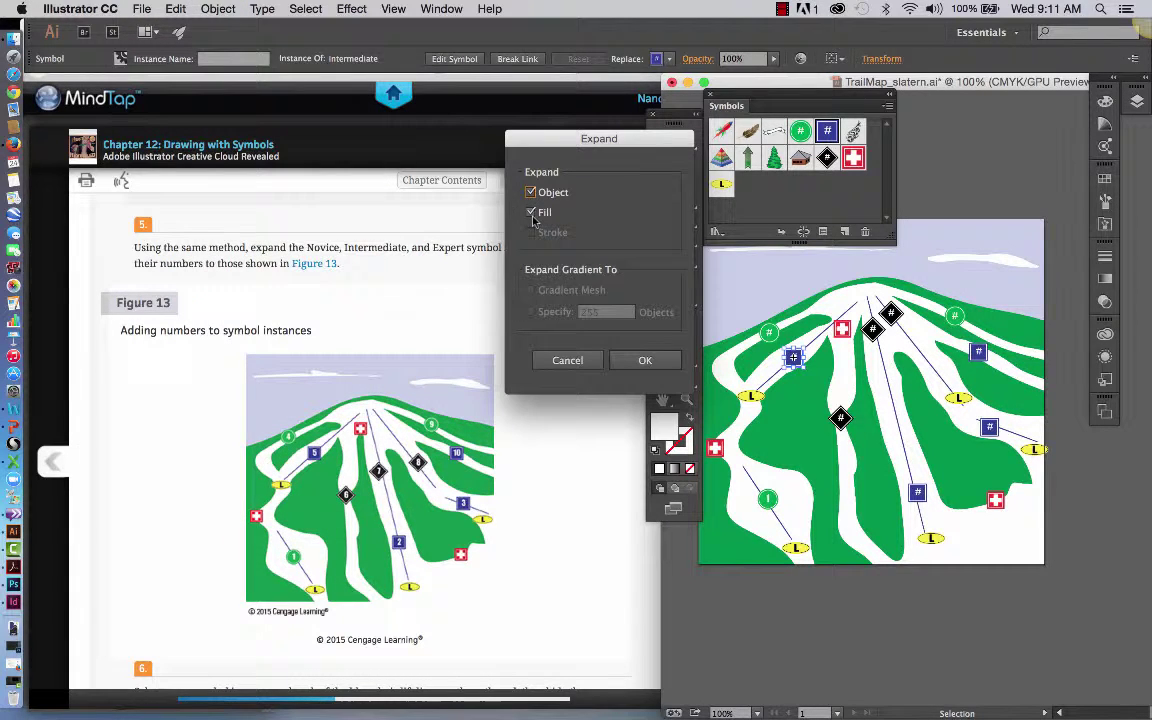
left_click(650, 362)
left_click(662, 200)
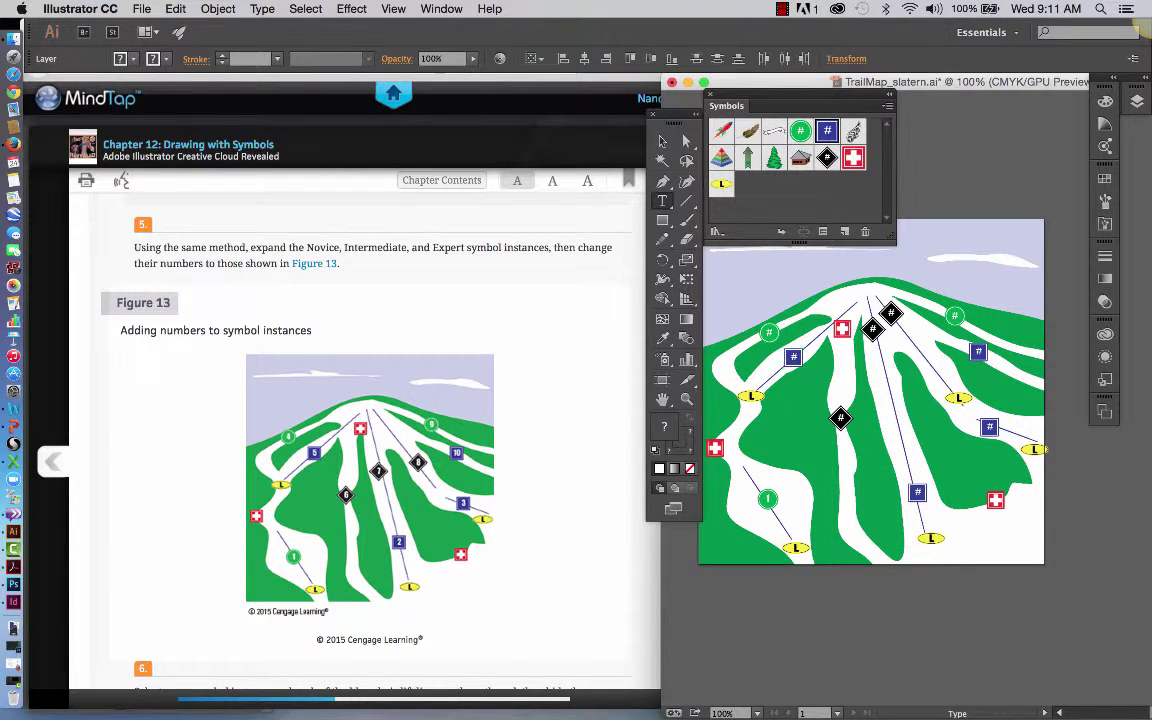
Deselect the expanded Intermediate instance and select the blue # marker on the upper-left slope.
key("super+shift+a")
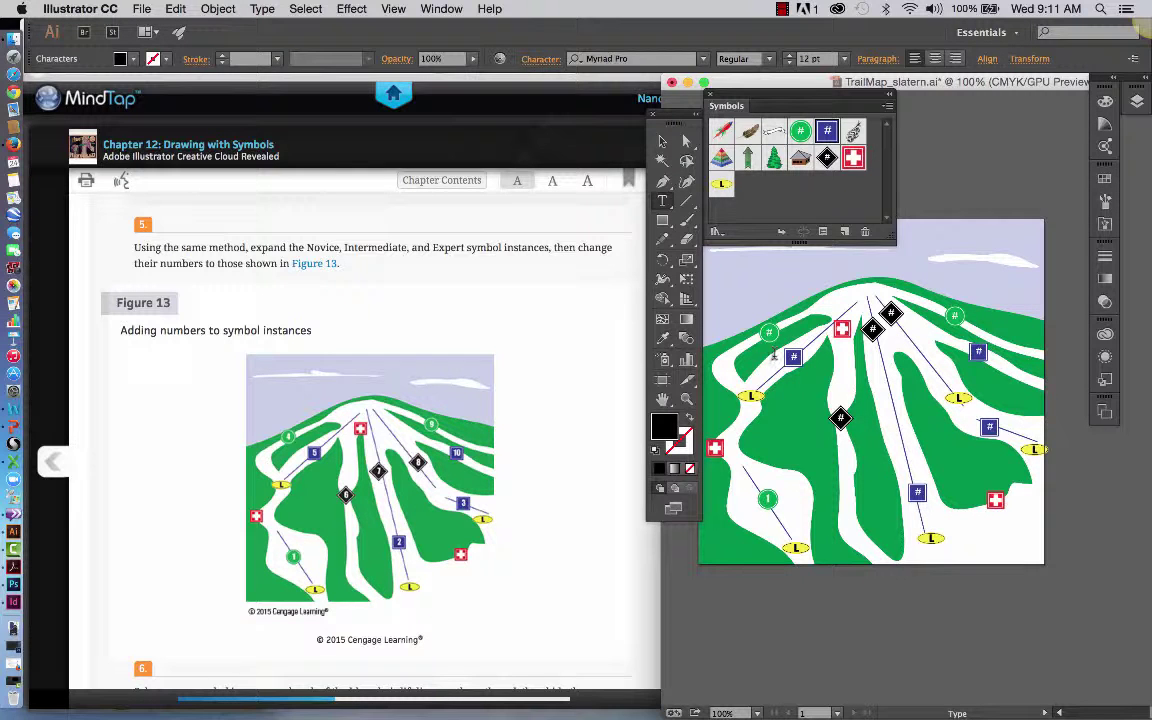
key("Escape")
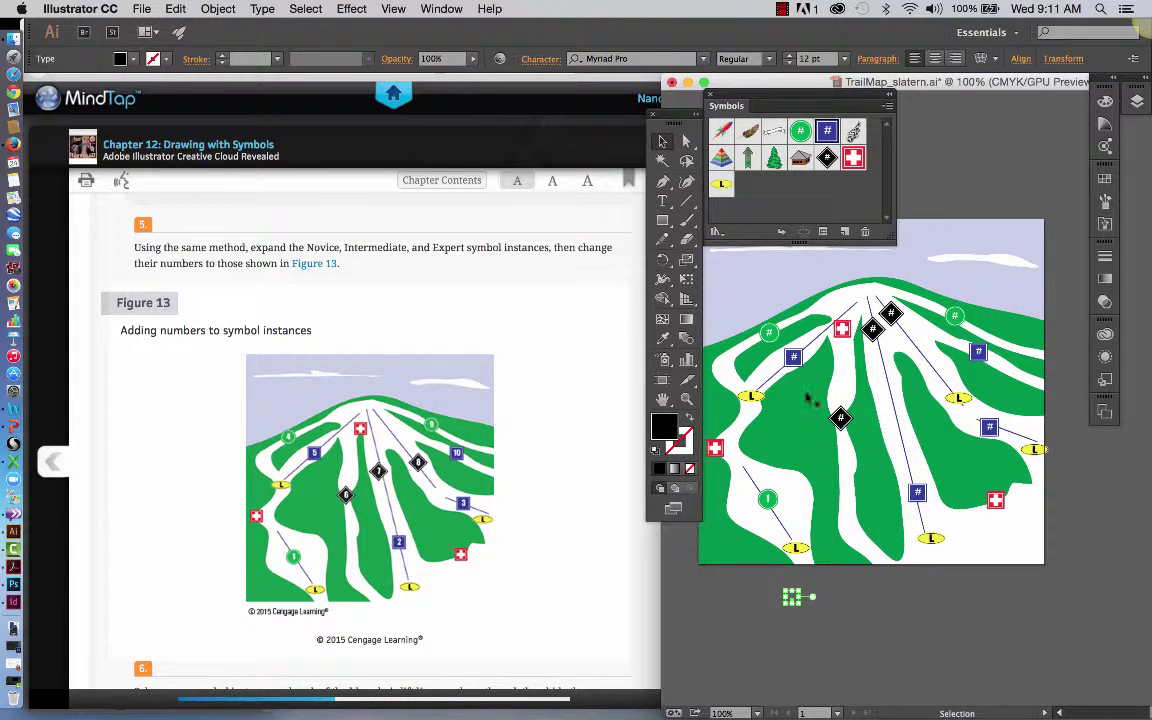
left_click(793, 357)
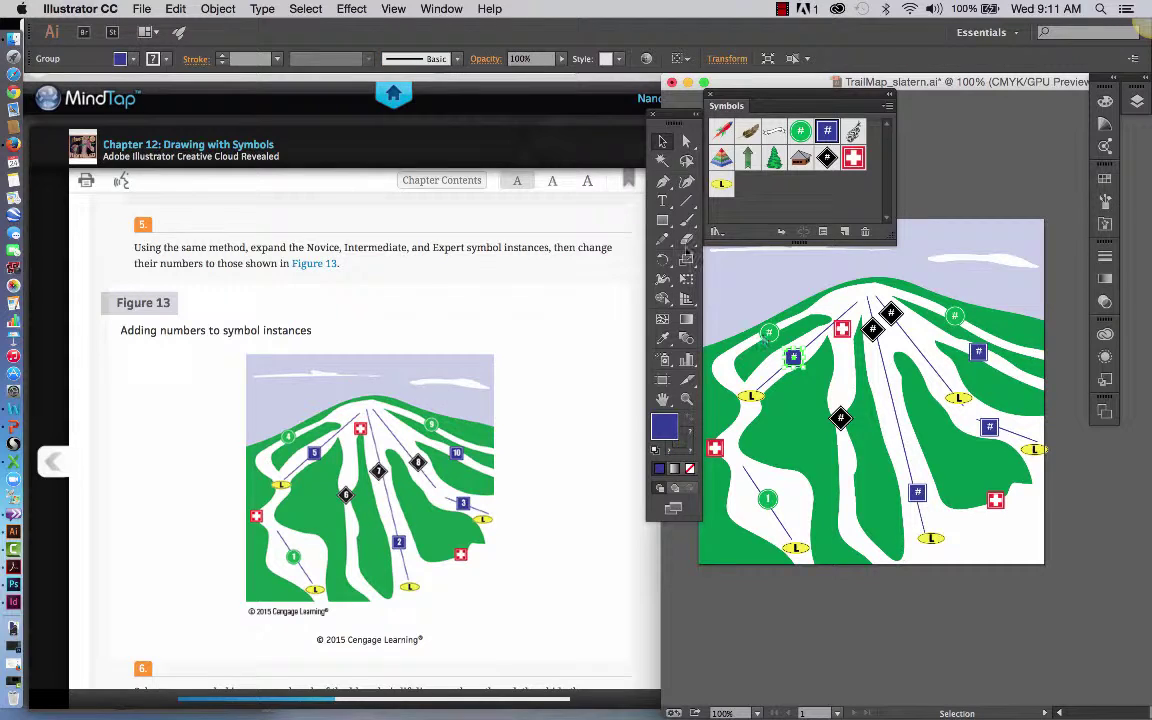
left_click(662, 200)
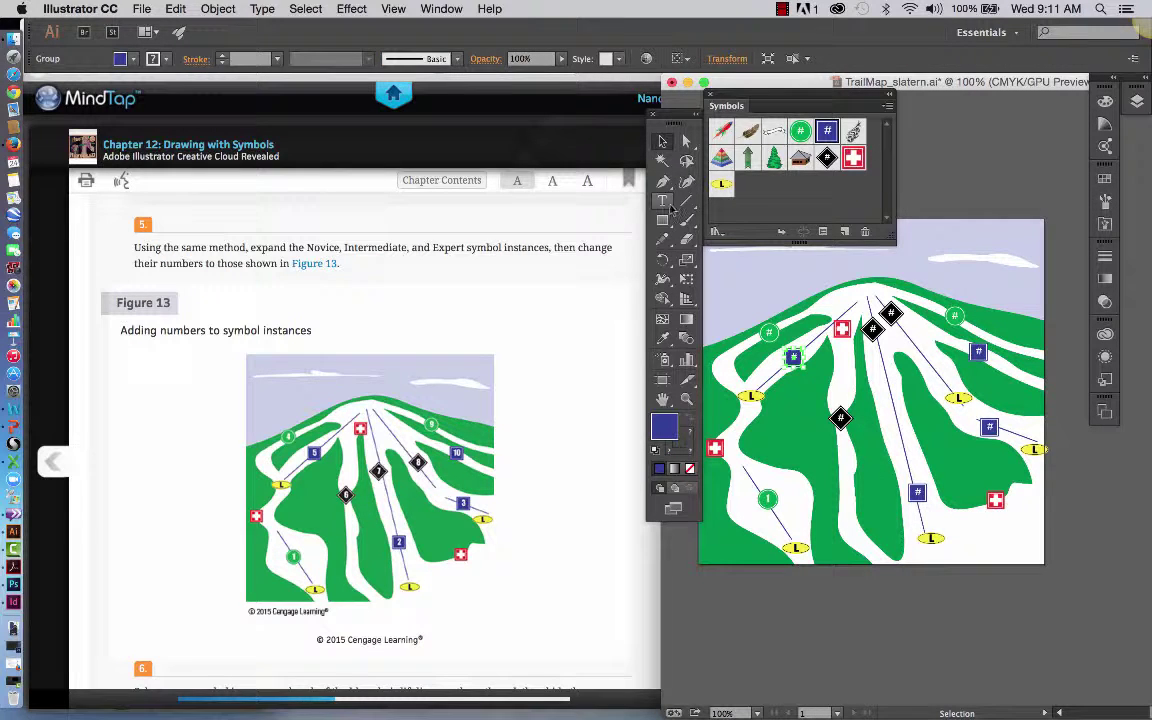
left_click(805, 362)
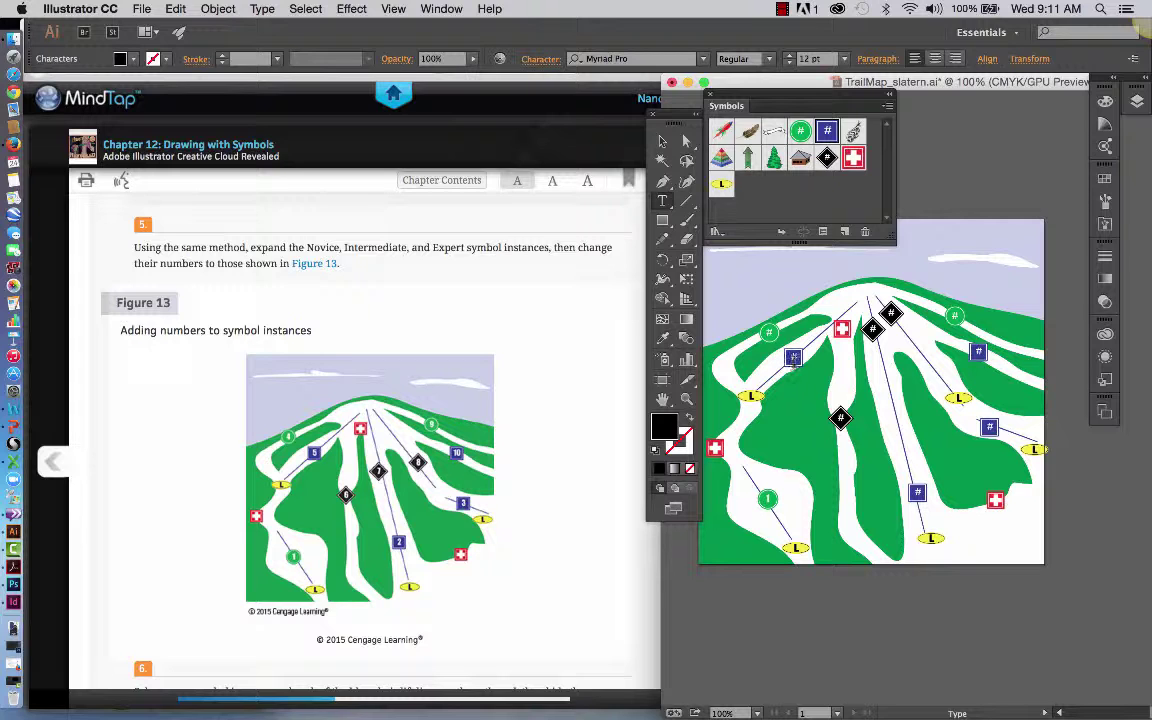
key("Escape")
Replace the # in the blue Intermediate marker with 5, then click off to finish.
left_click(810, 622)
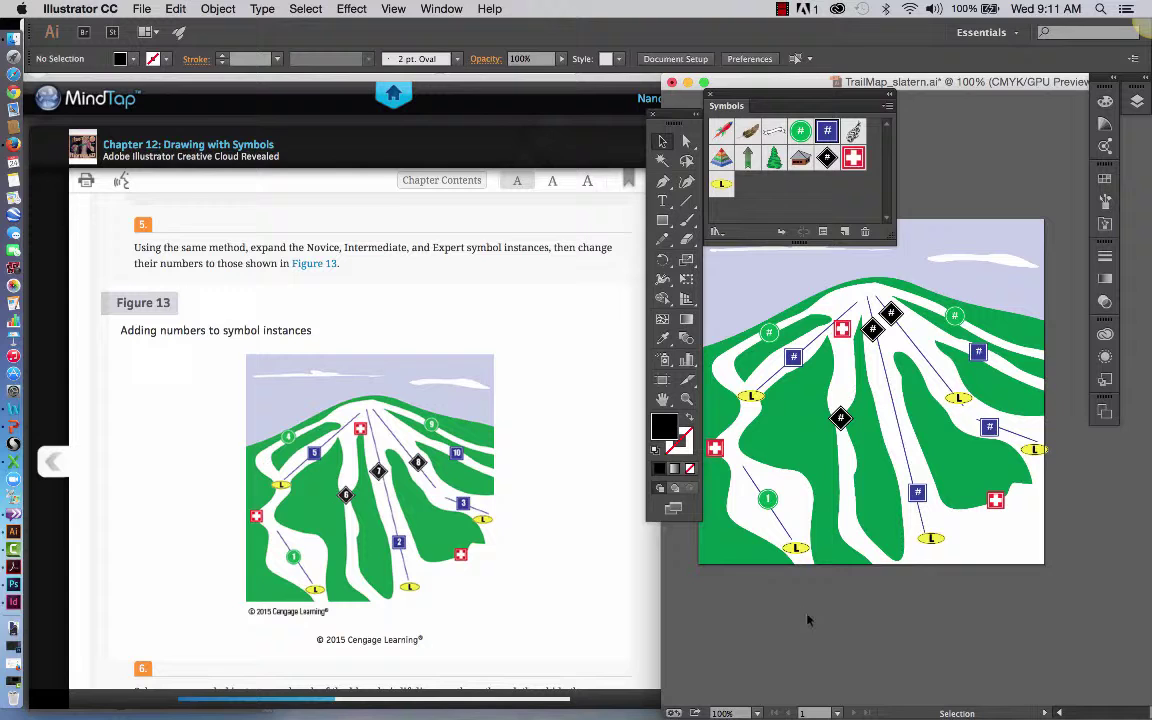
left_click(783, 9)
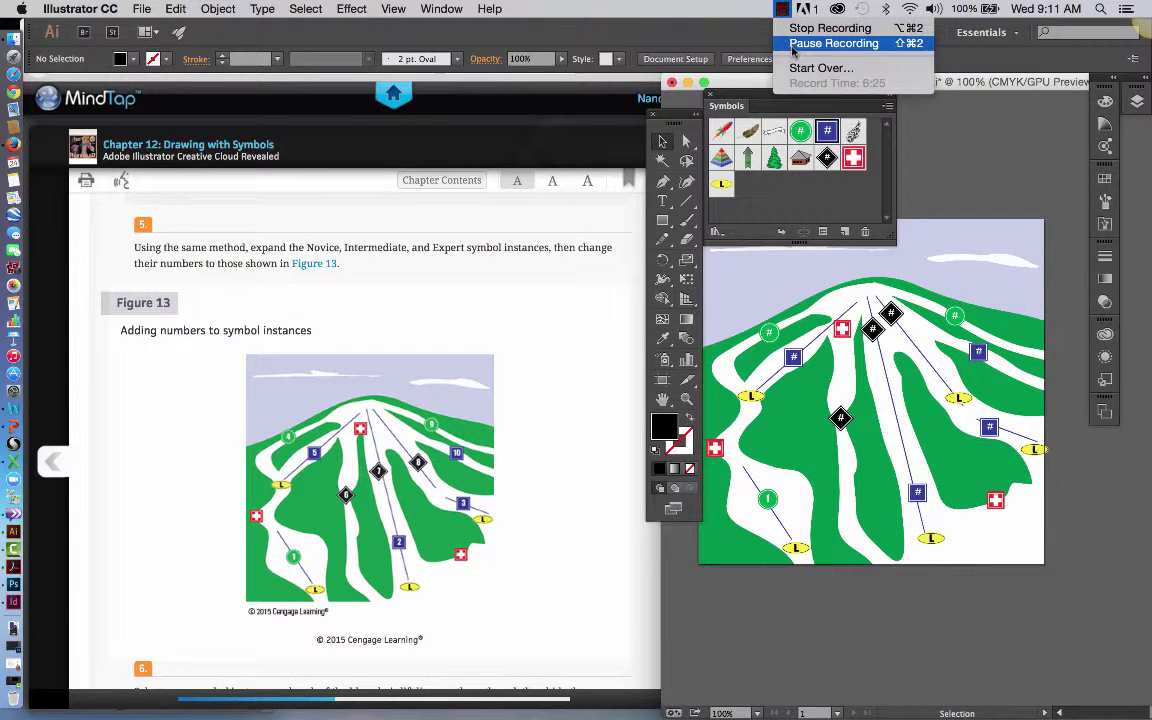
left_click(833, 43)
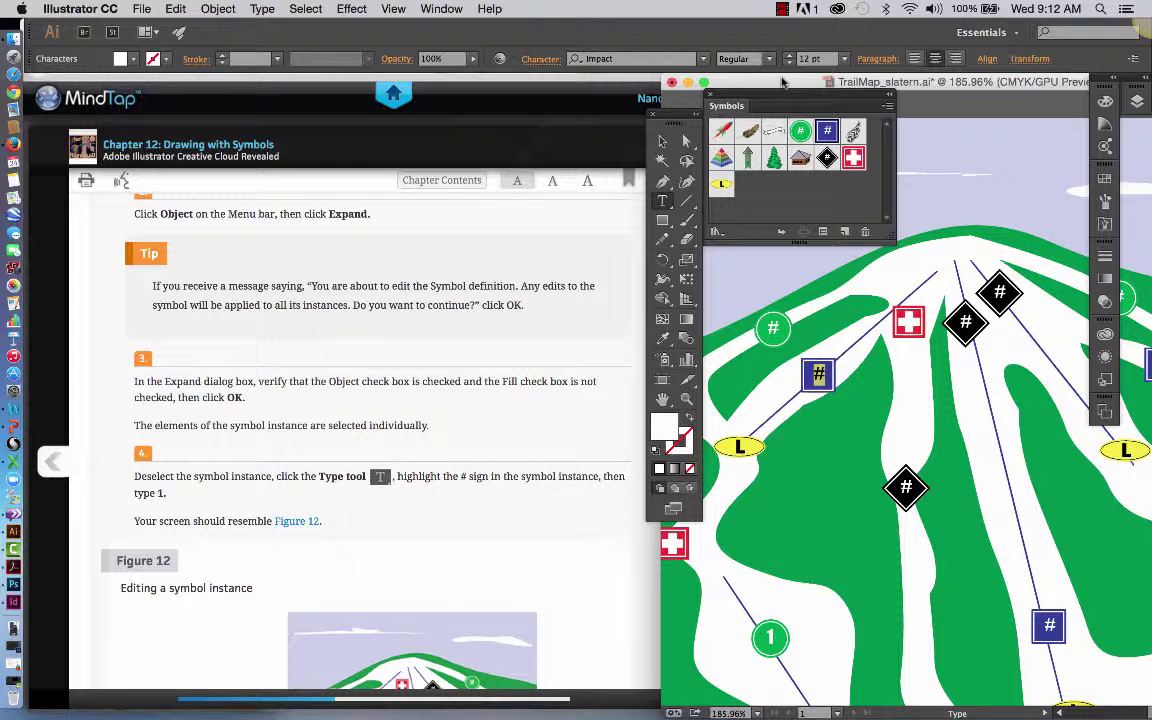
scroll(473, 630, "down", 5)
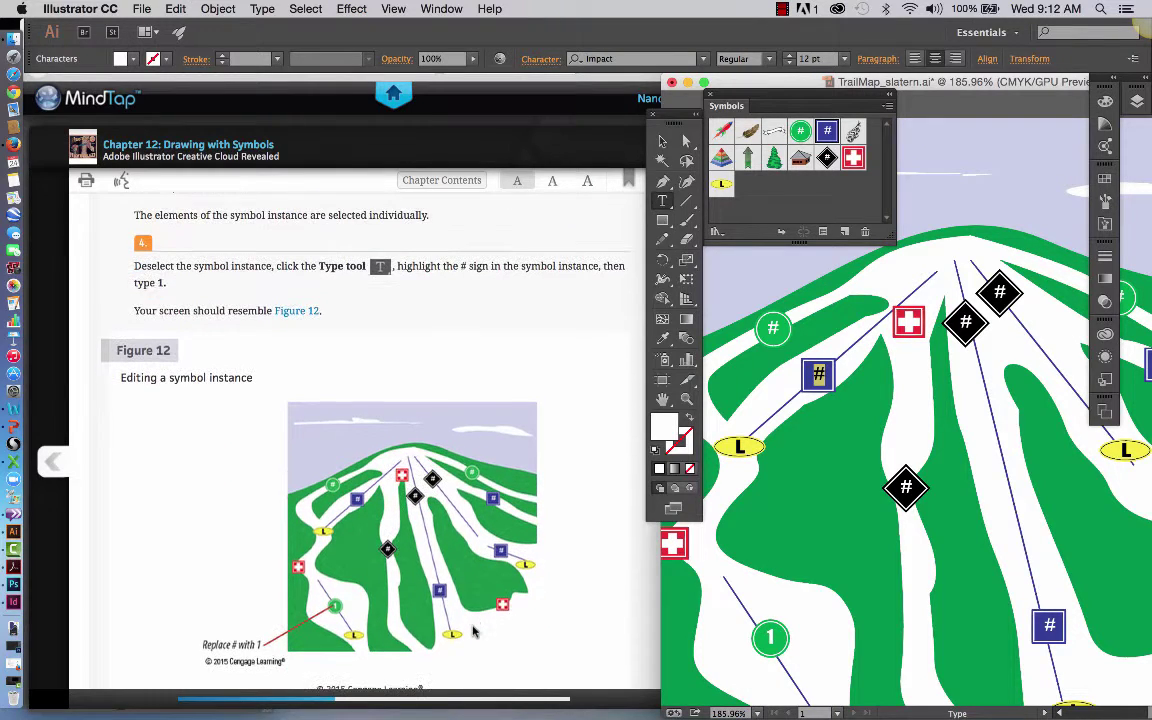
scroll(473, 630, "down", 10)
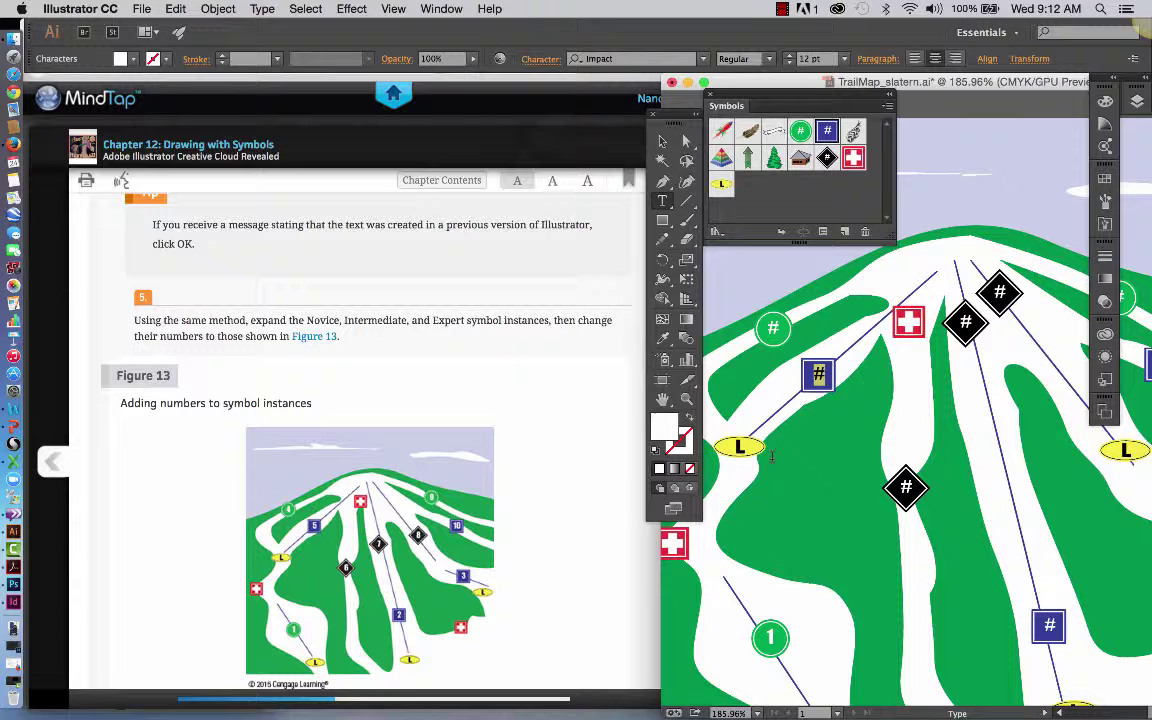
type("5")
left_click(663, 141)
left_click(828, 498)
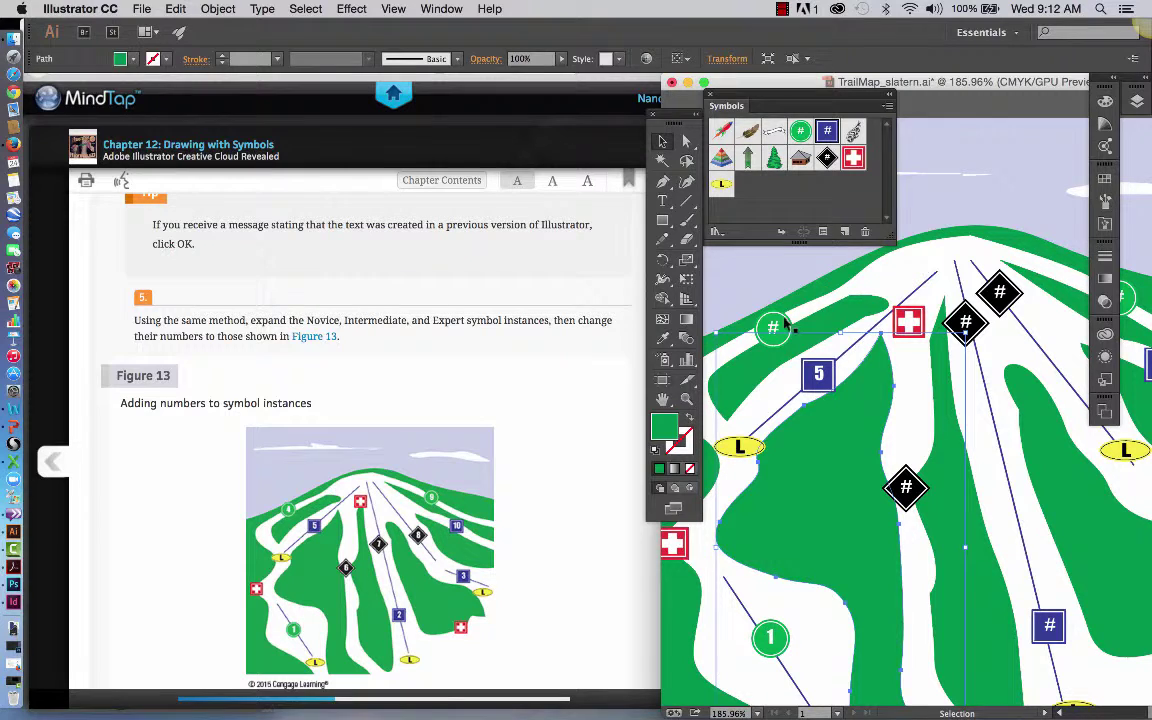
Expand the upper-left green Novice instance via Object > Expand with Object checked and Fill unchecked.
left_click(789, 324)
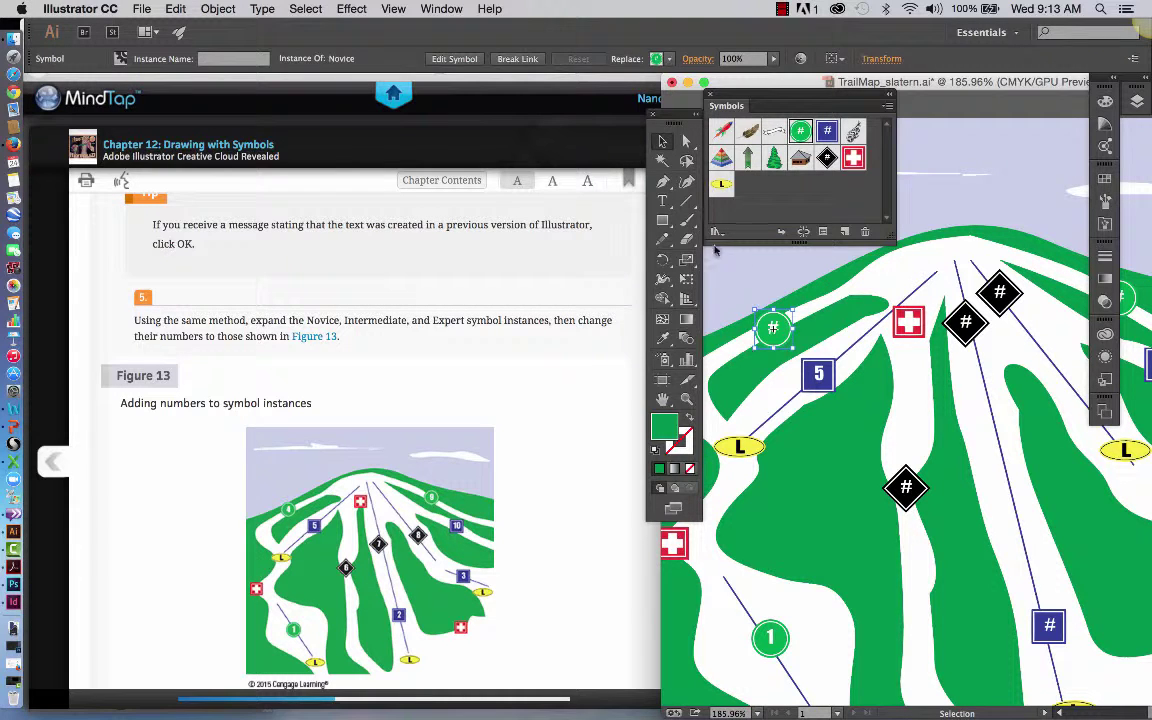
left_click(218, 8)
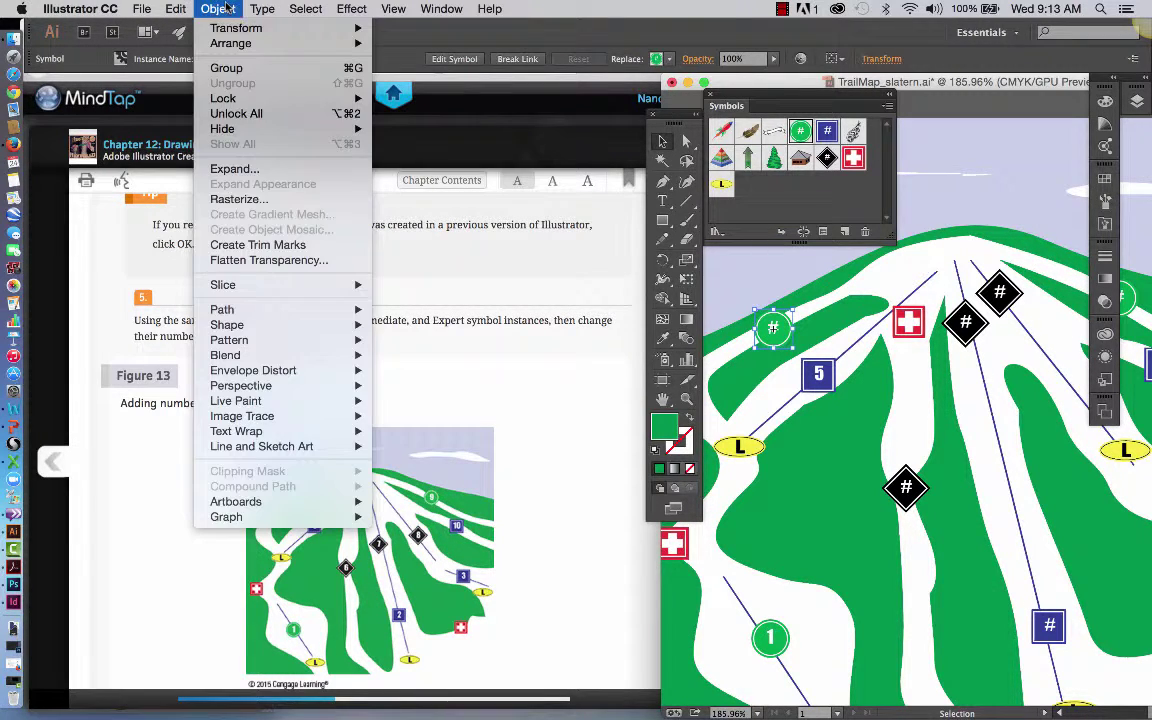
left_click(229, 172)
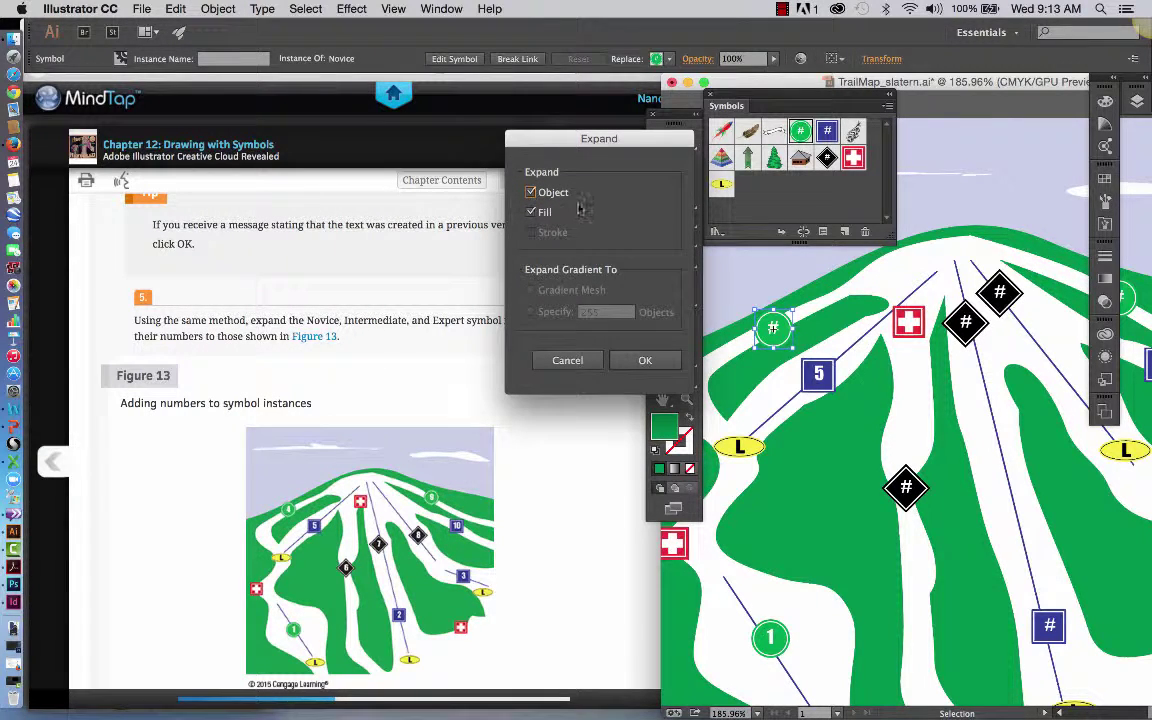
left_click(532, 213)
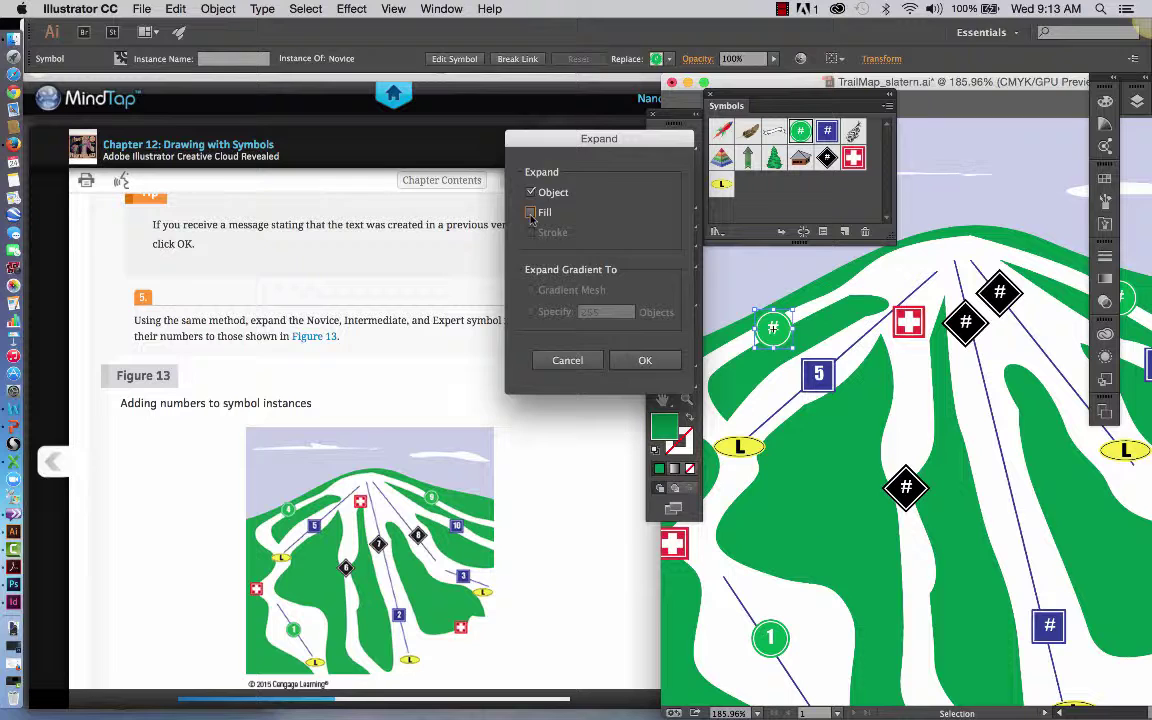
left_click(645, 361)
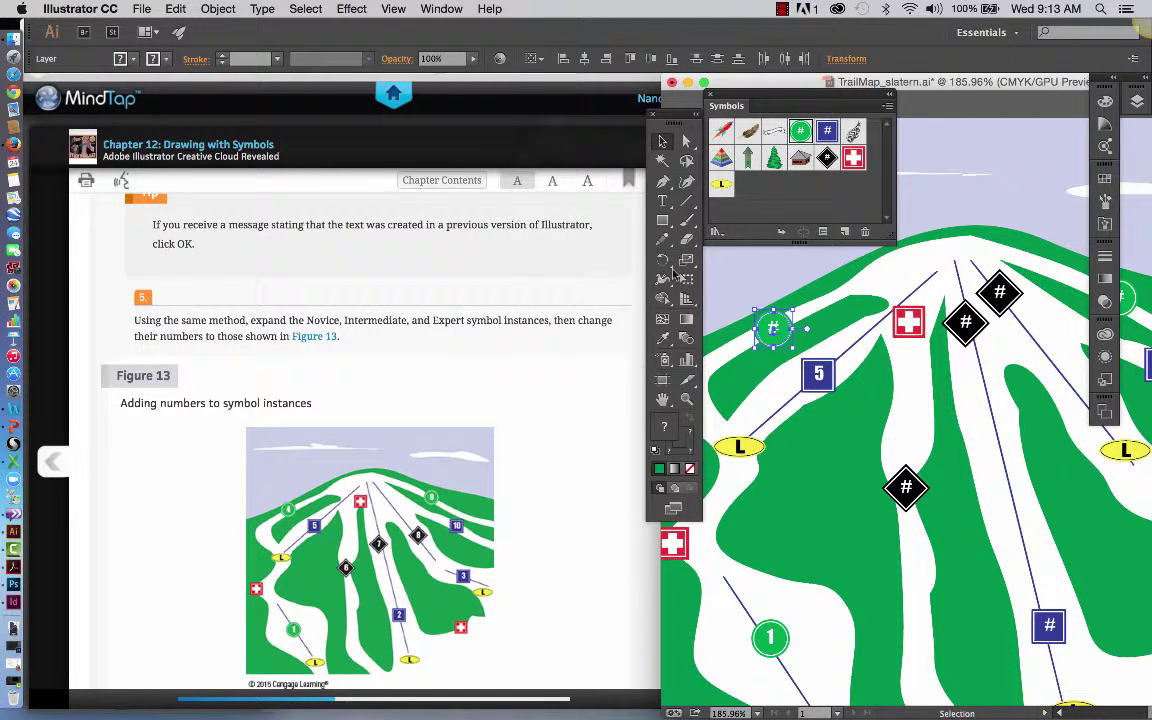
Zoom out to show the artboard's left edge and the green Novice marker.
left_click(663, 201)
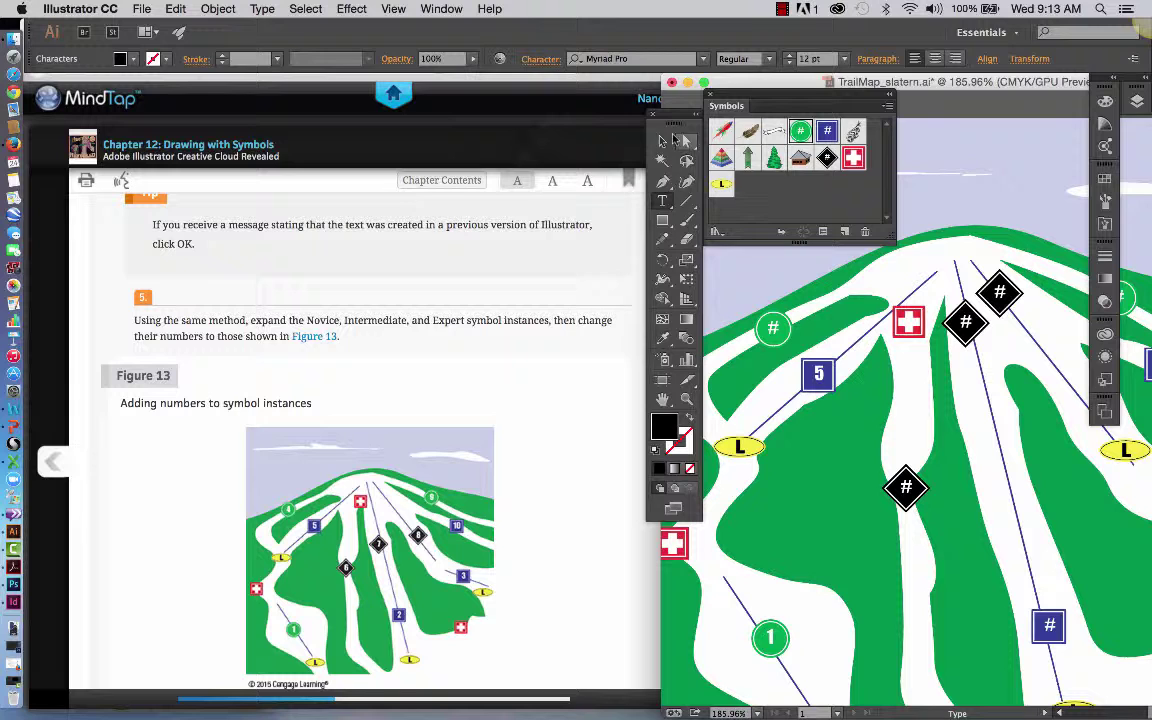
left_click(665, 141)
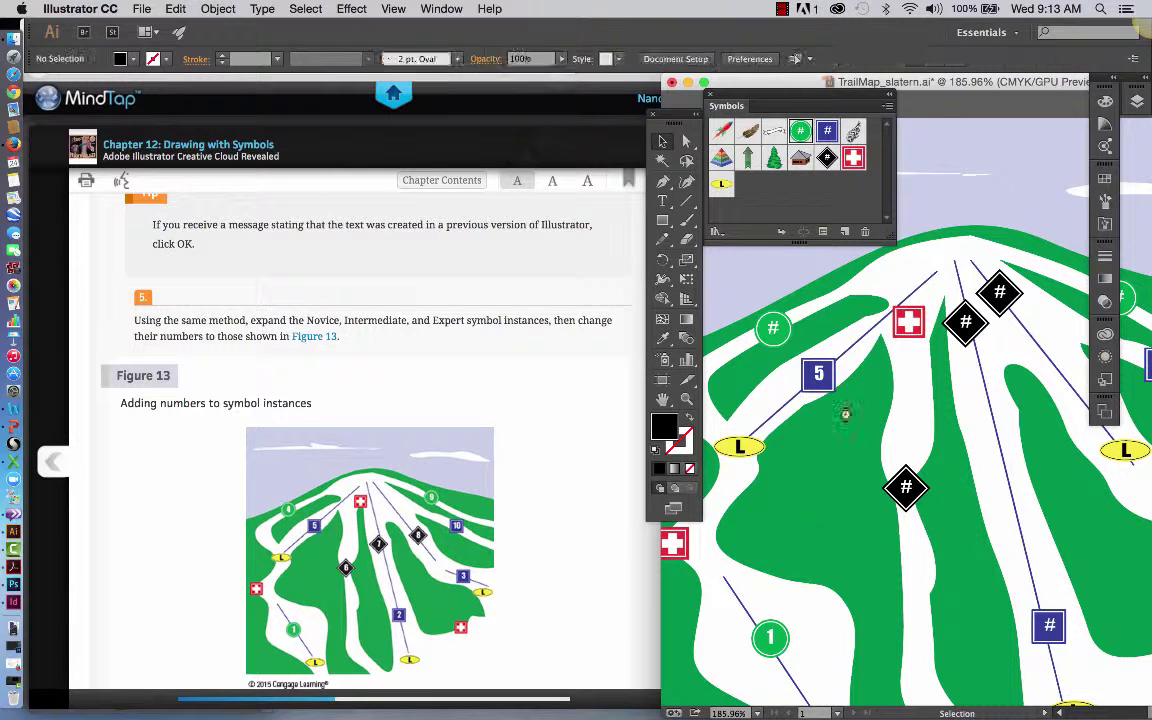
key("a")
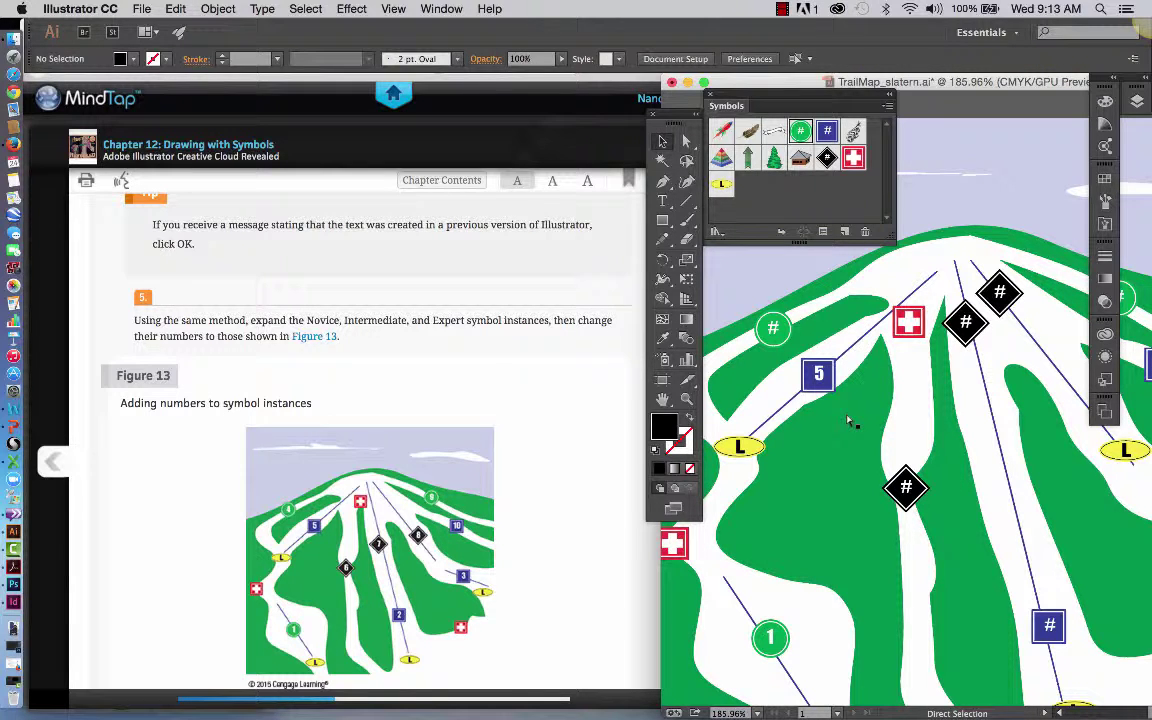
scroll(848, 421, "down", 1)
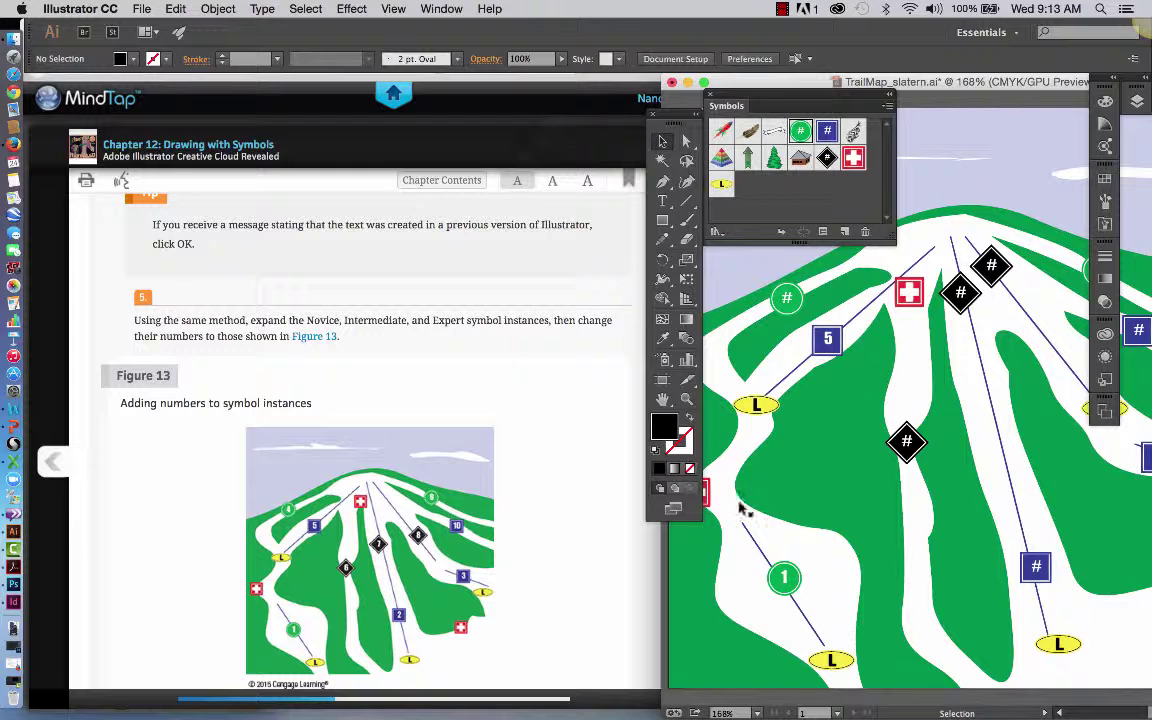
left_click(688, 399)
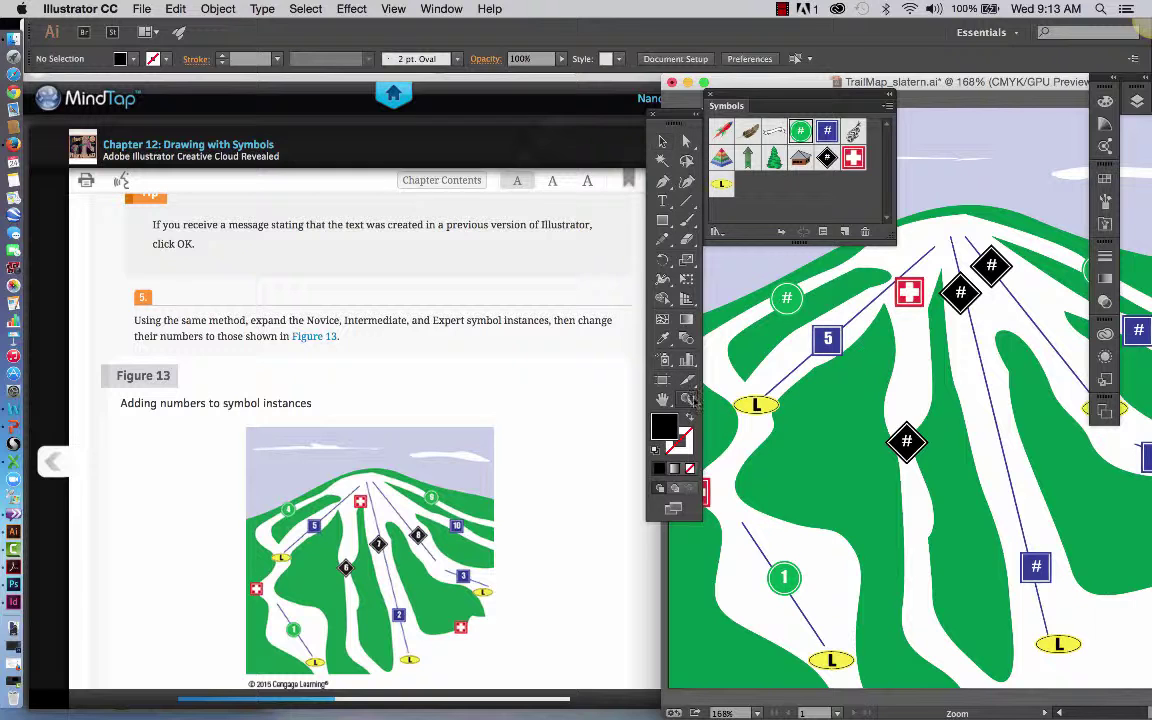
left_click(858, 394, "alt")
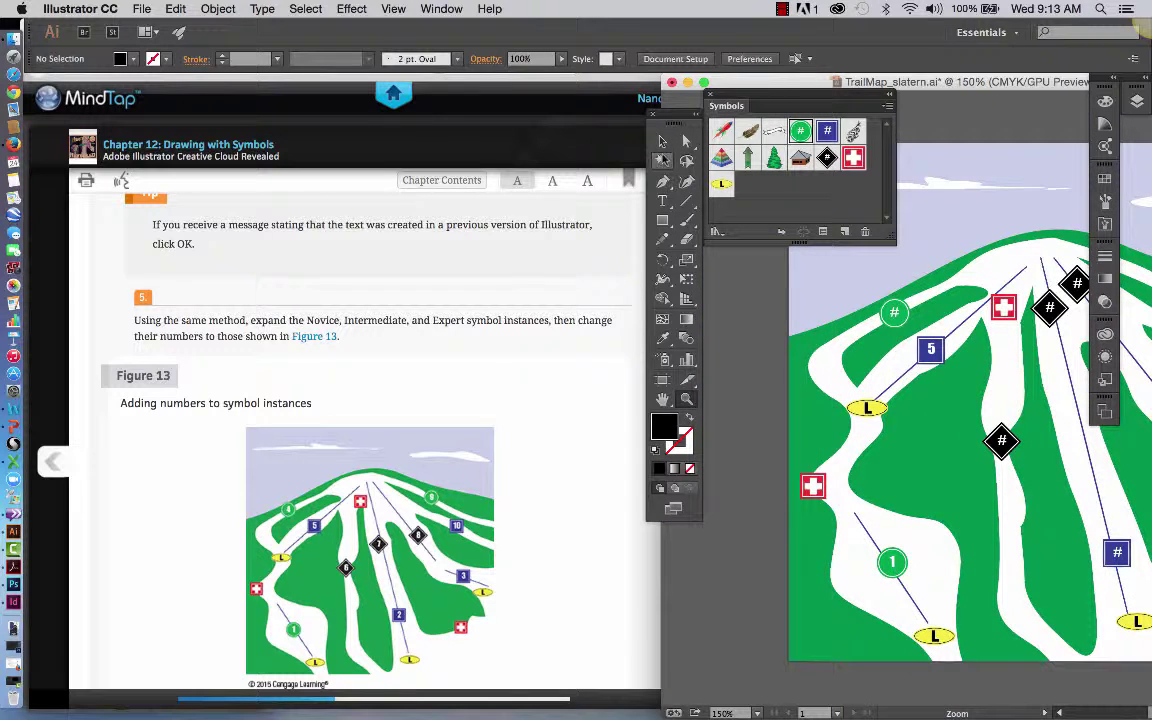
left_click(662, 141)
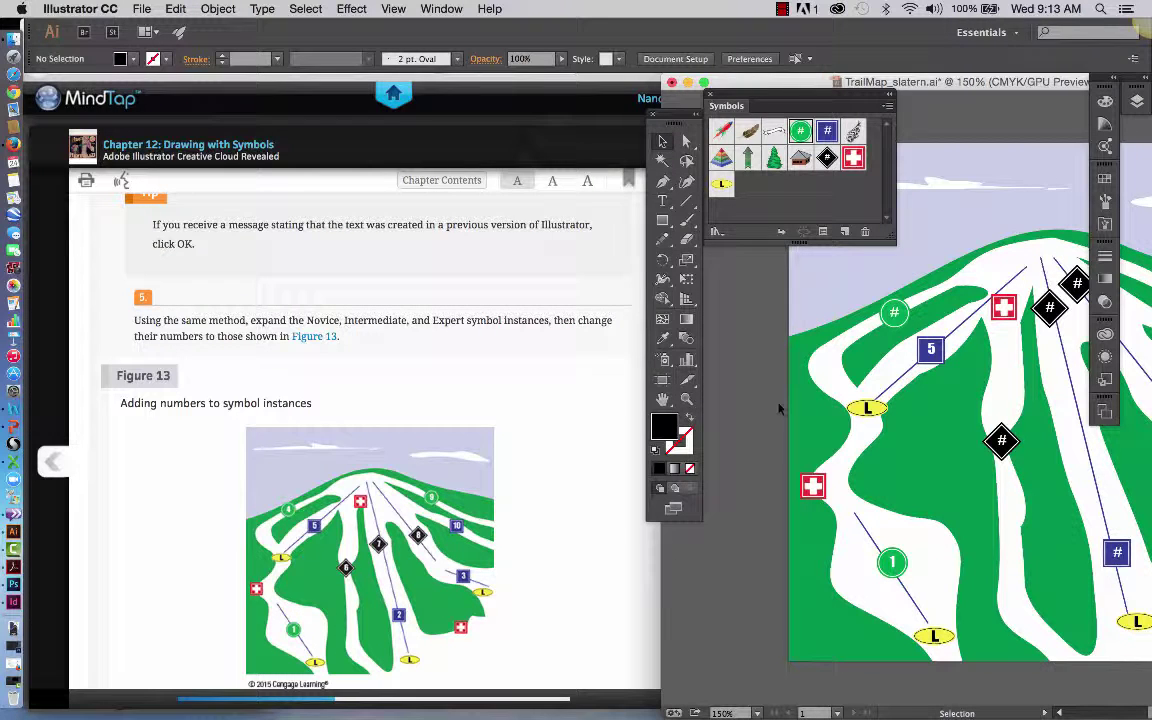
Change the # in the green Novice marker to 4 and deselect it.
left_click(658, 198)
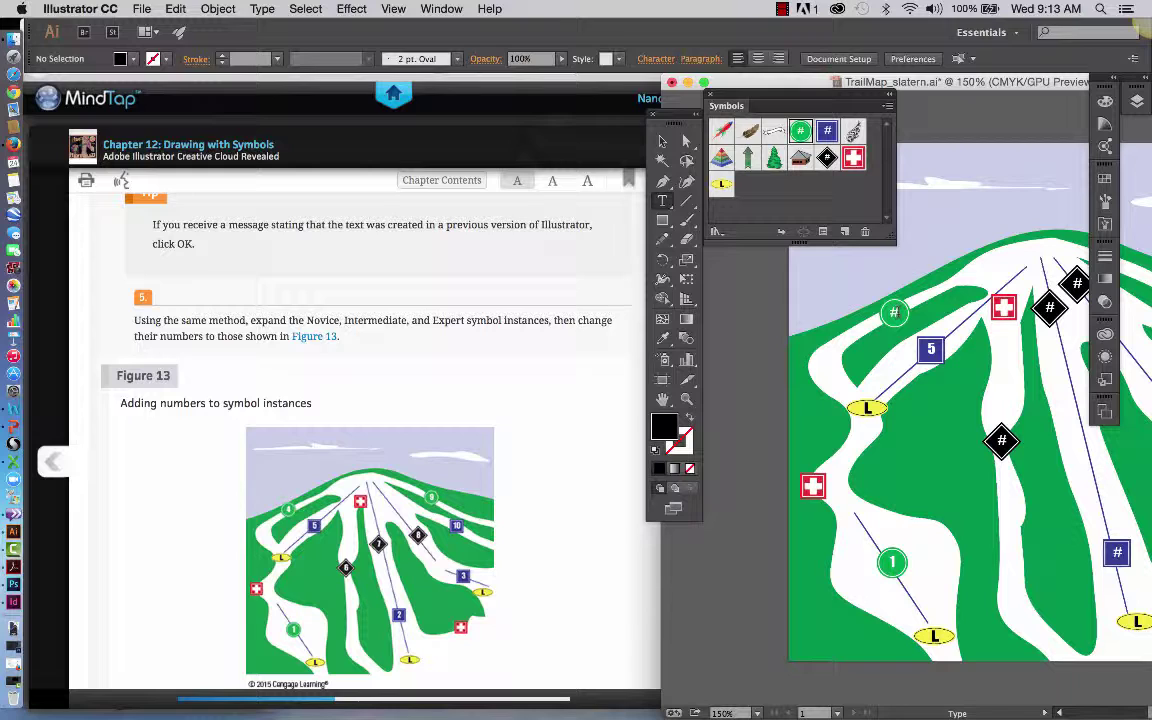
double_click(894, 312)
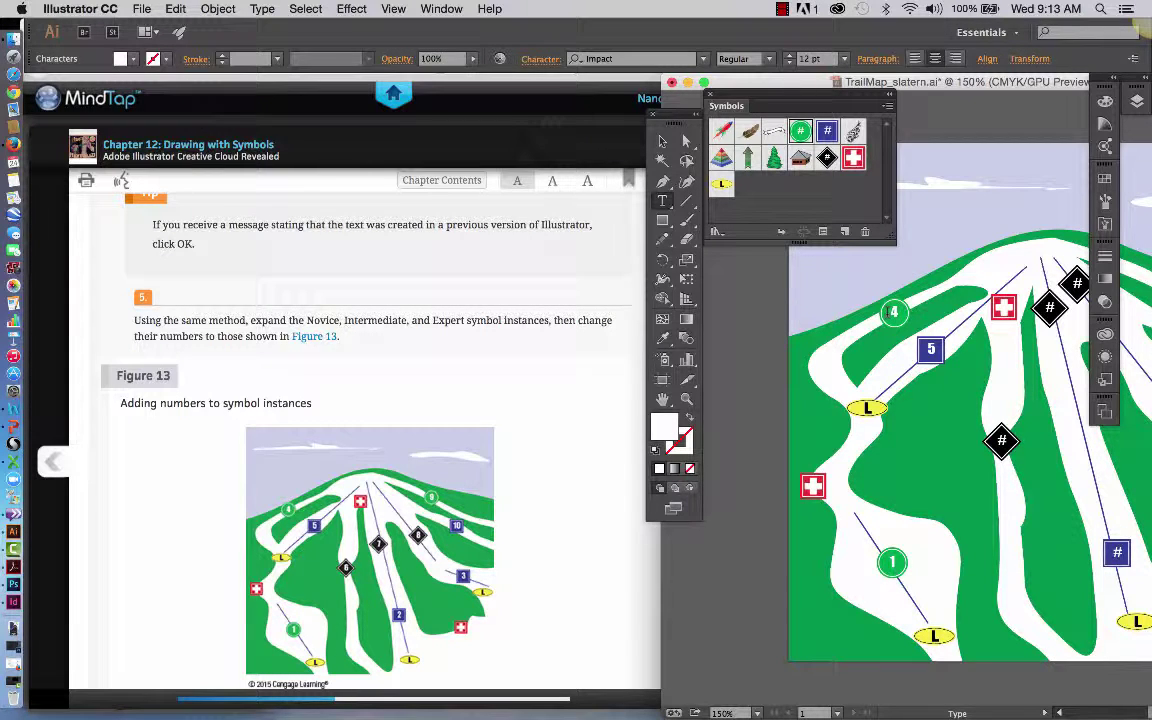
key("Escape")
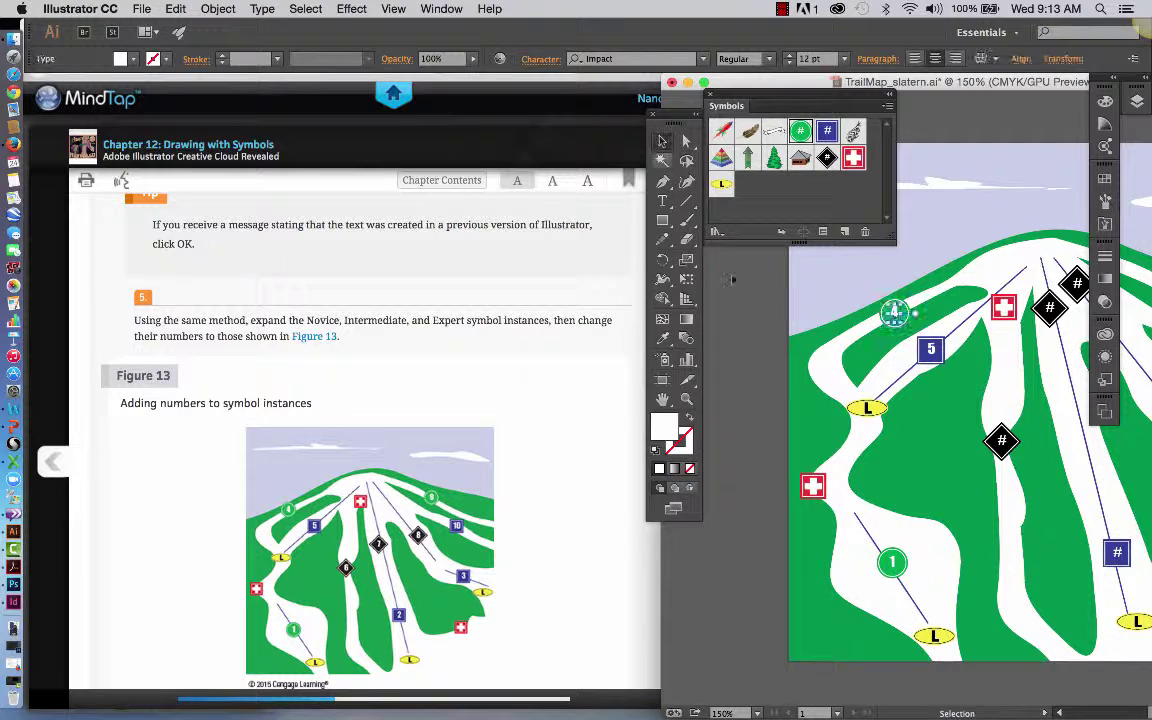
left_click(762, 392)
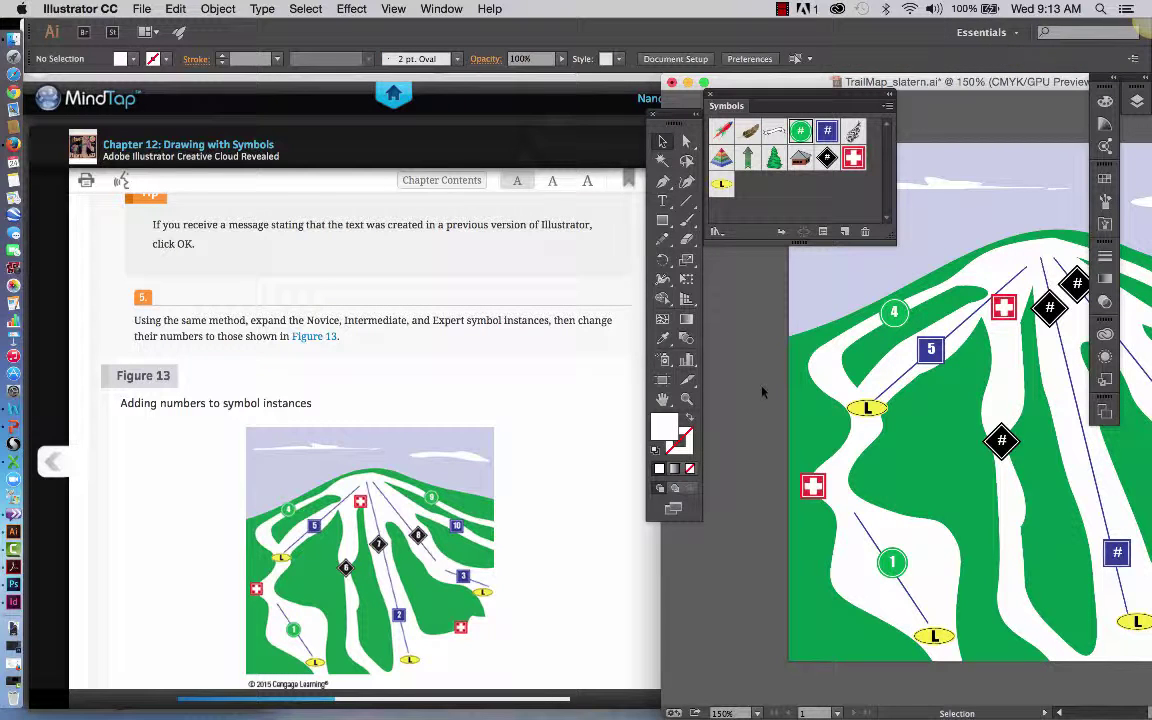
scroll(542, 493, "down", 5)
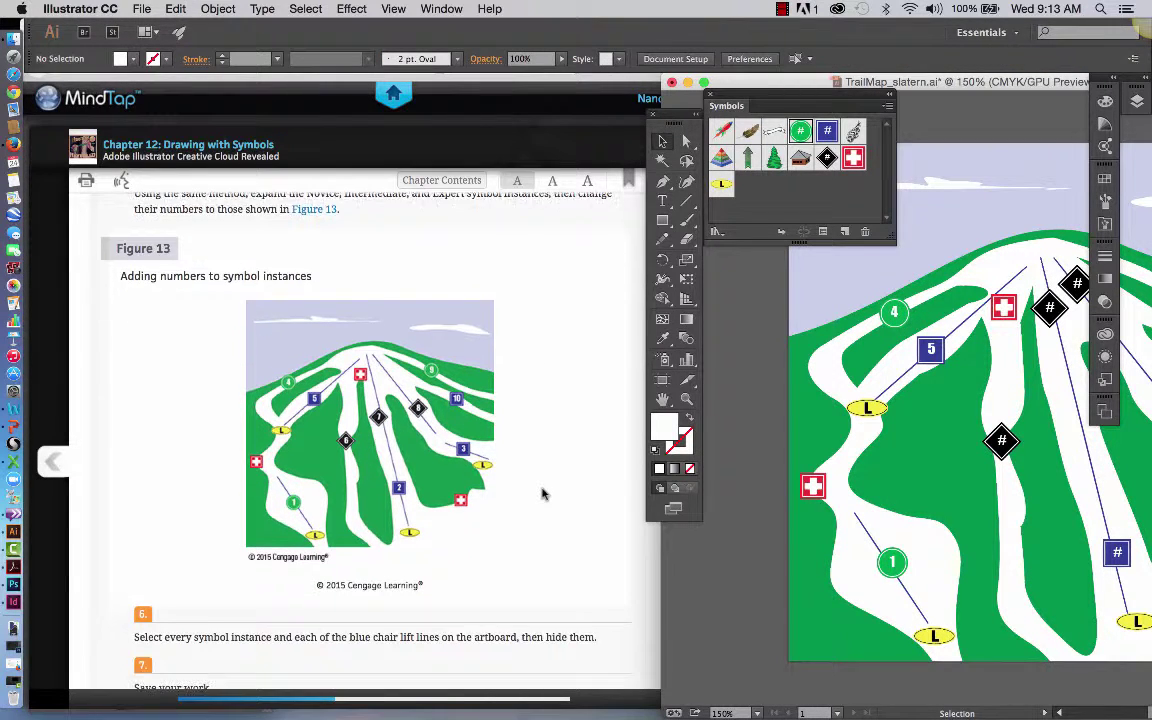
scroll(542, 493, "down", 4)
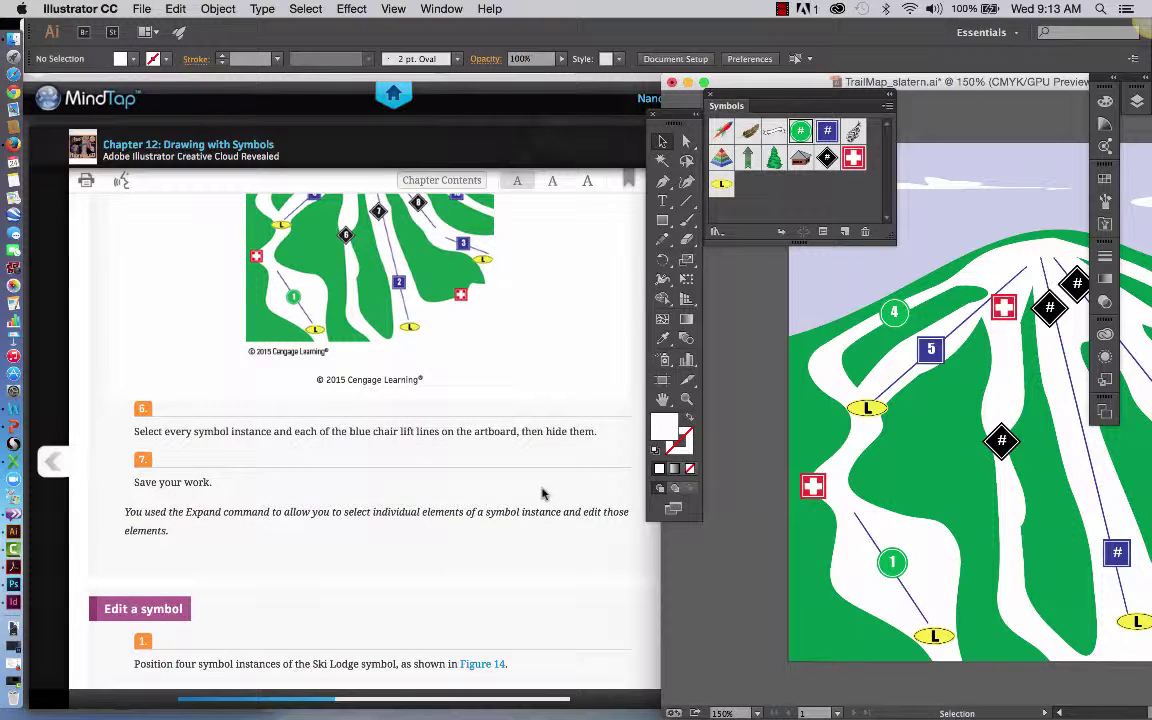
scroll(542, 493, "up", 6)
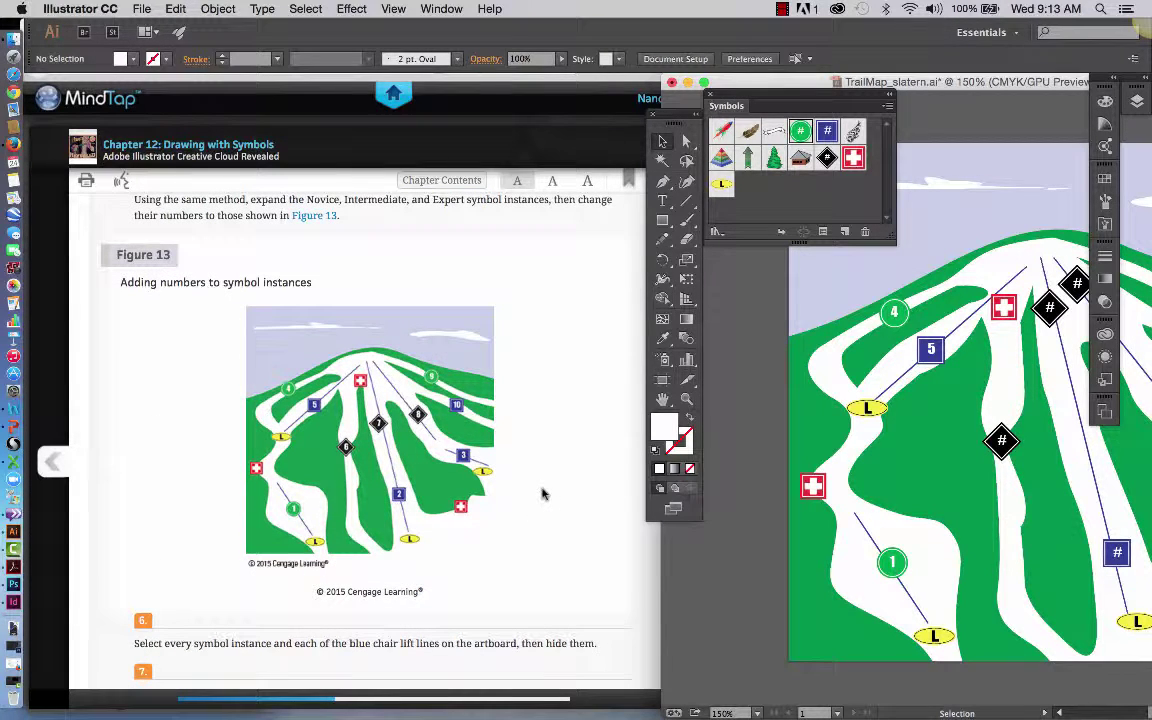